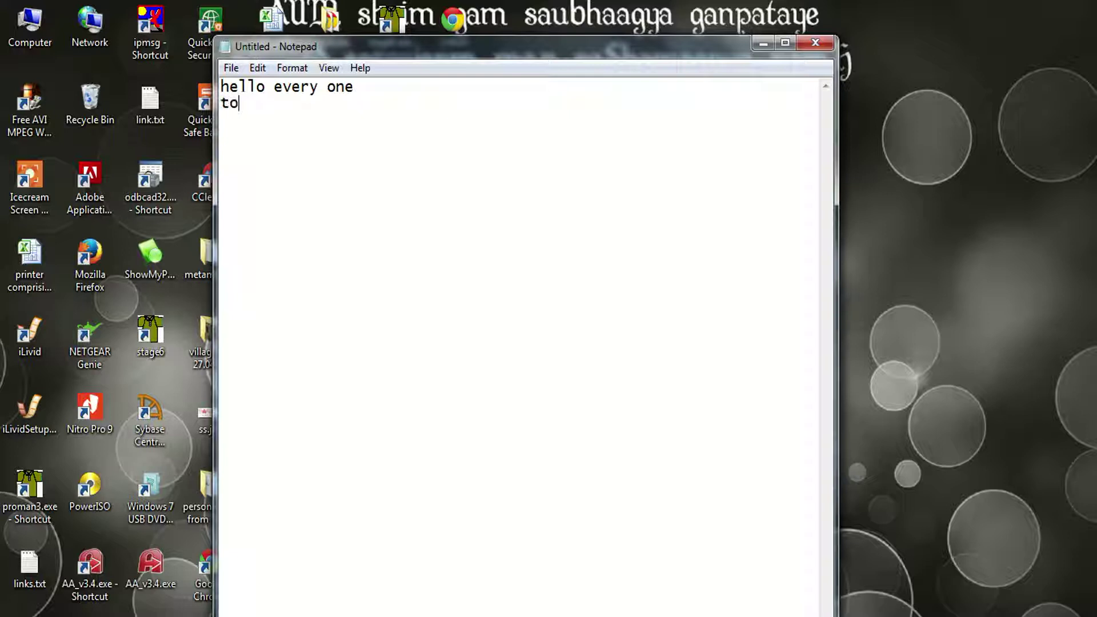
Step: Type the line 'today we learn how to shadule backup on windows server2012' and start a new line
text(day we learn how )
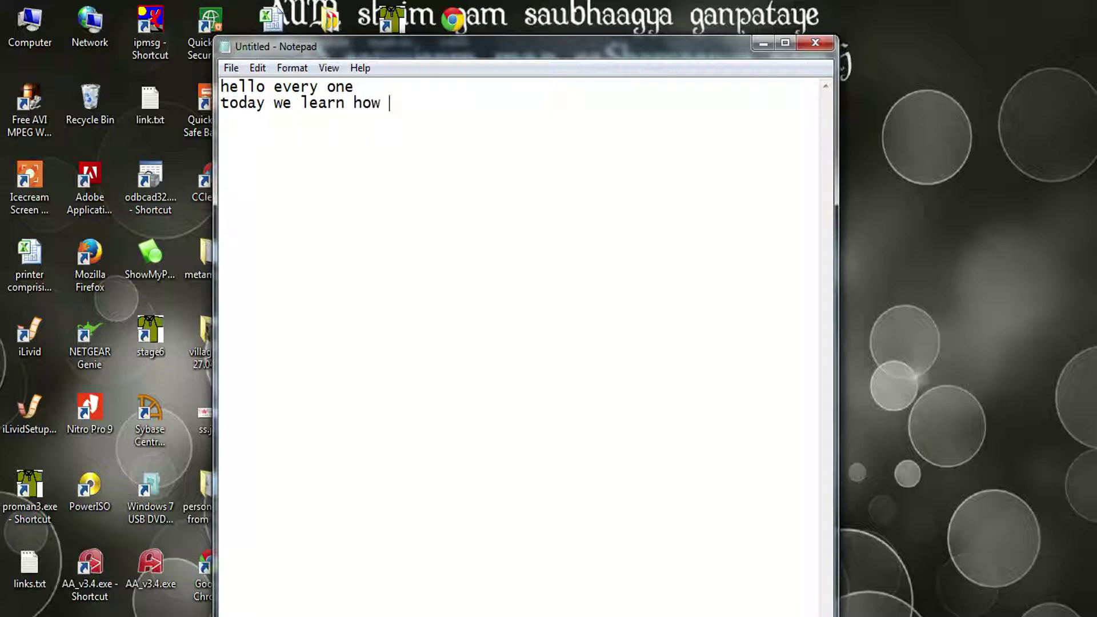
text(to shadule)
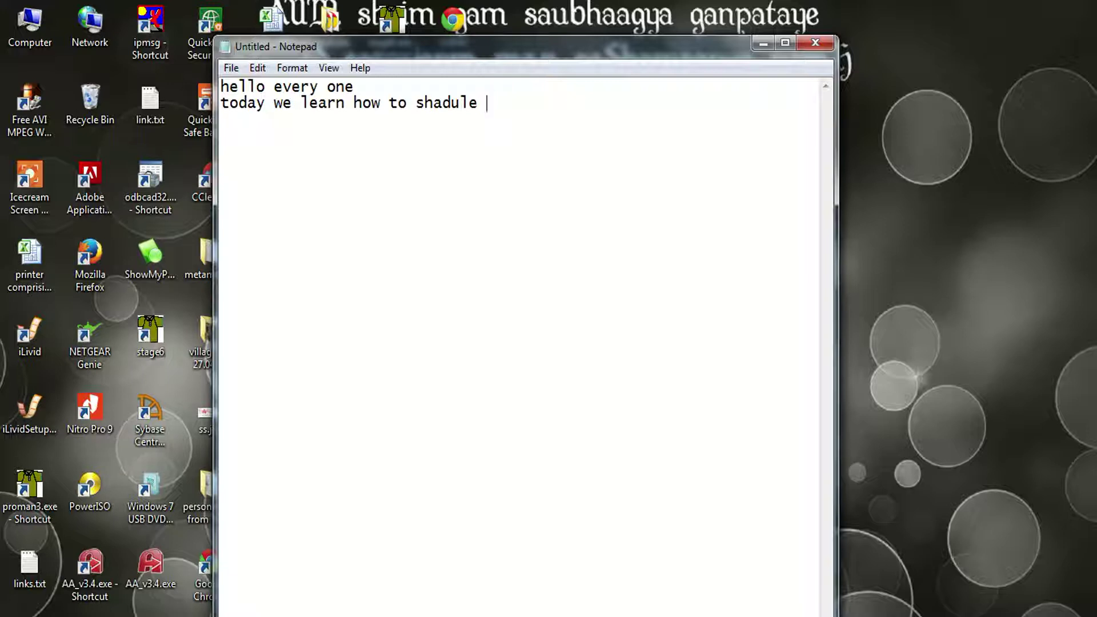
text( backup on windows server)
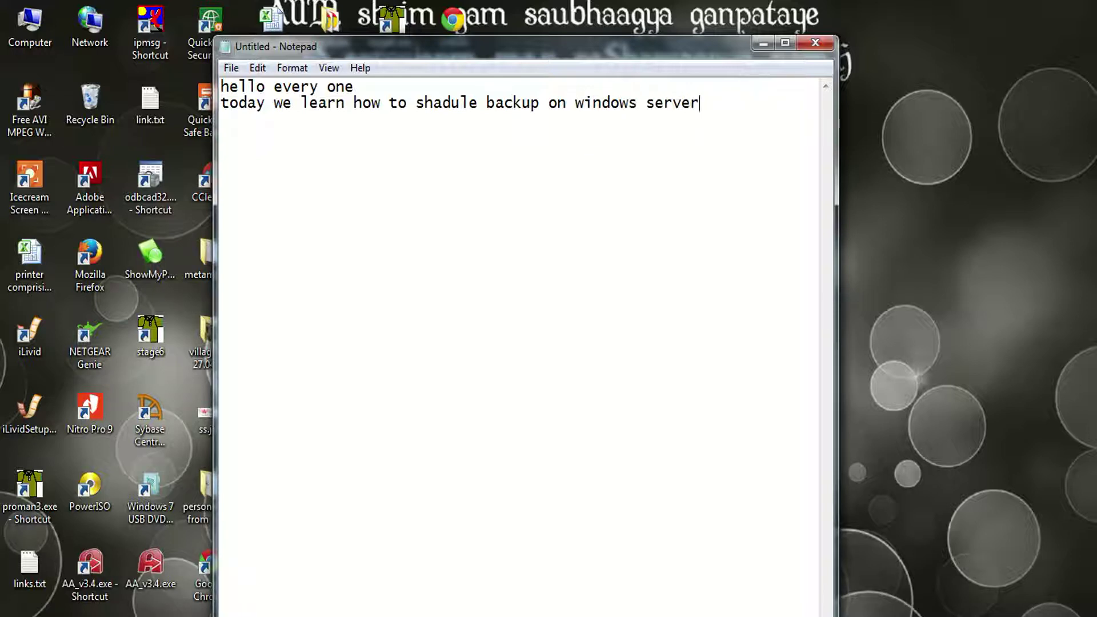
text(2012)
key(Return)
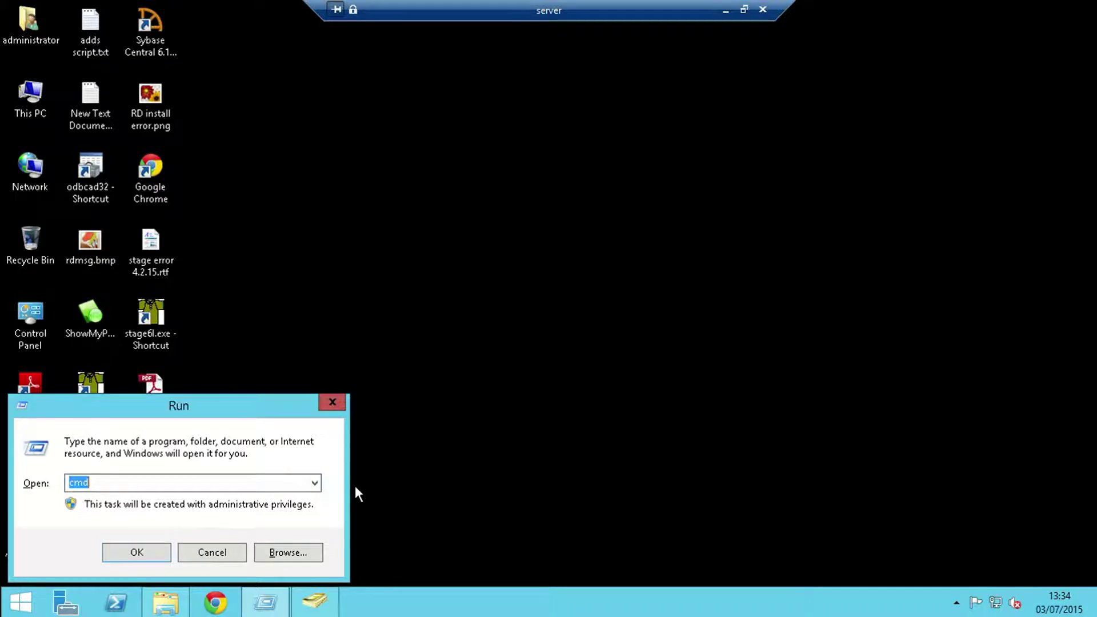
Step: Replace the Run box entry with wbadmin.msc
text(d)
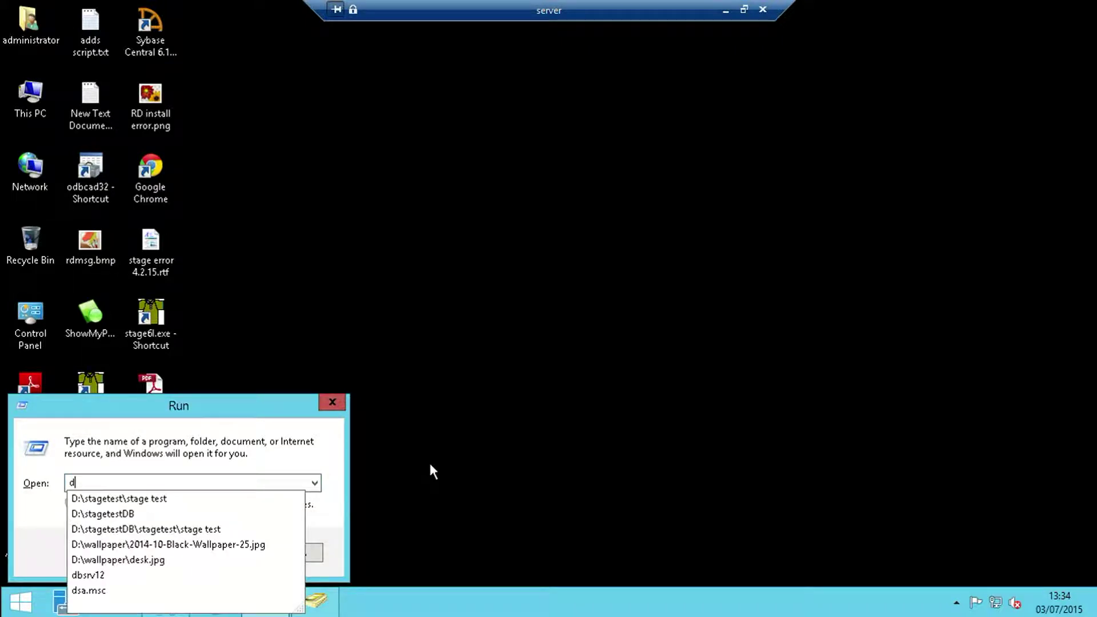
key(BackSpace)
text(wbadmin.msc)
Step: Run wbadmin.msc to launch the Windows Server Backup console
key(Return)
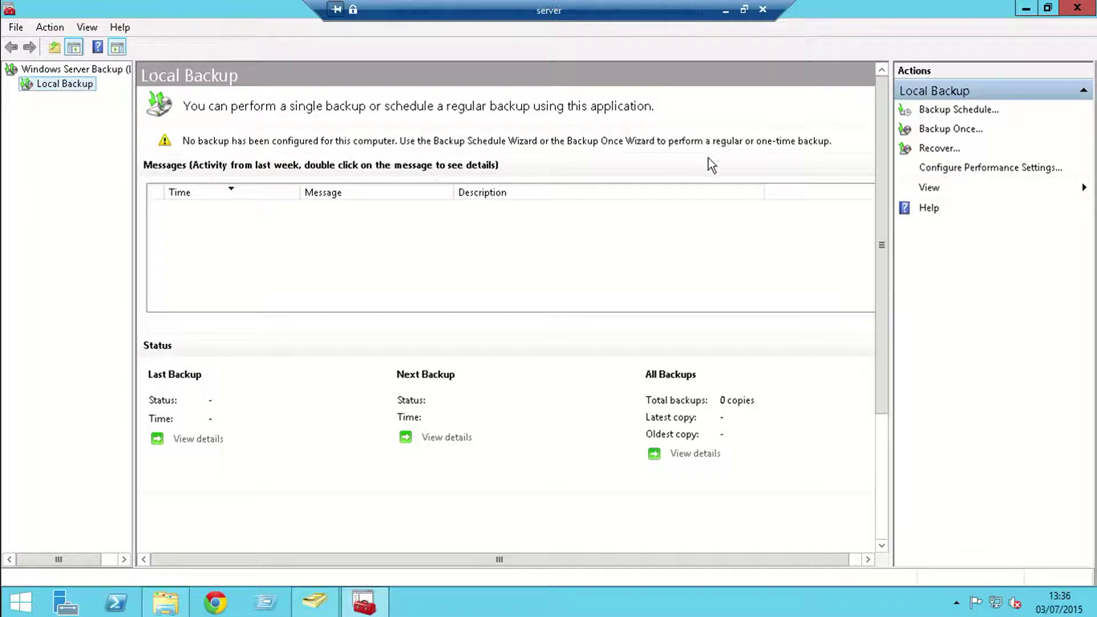
Step: Minimize the backup console and advance Add Roles and Features as a role-based installation on SERVER.scpl.com
click(1025, 7)
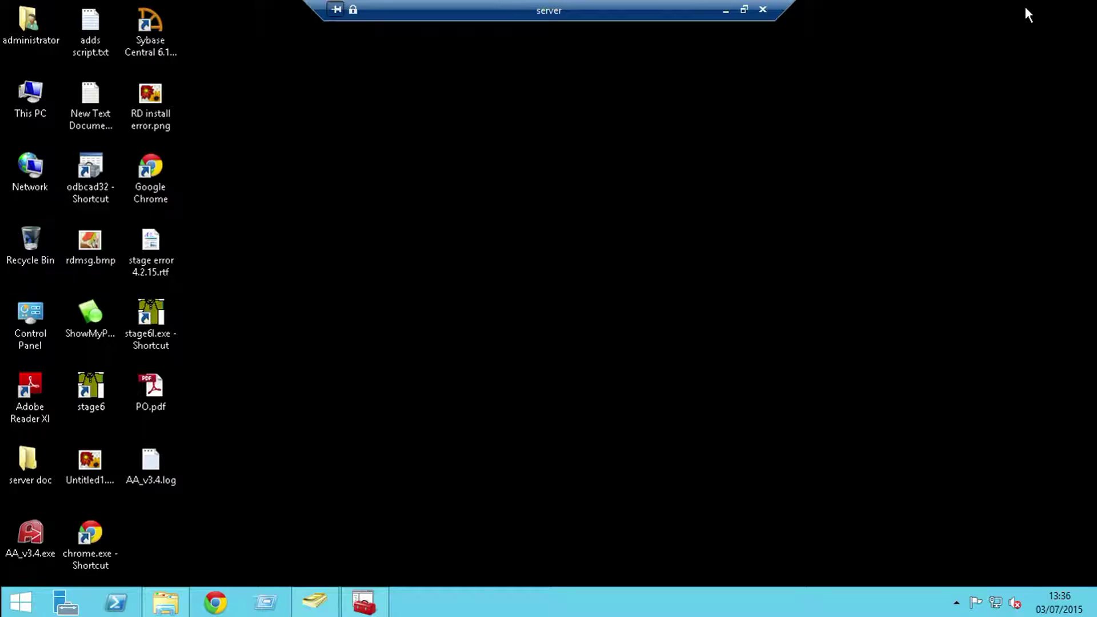
click(77, 602)
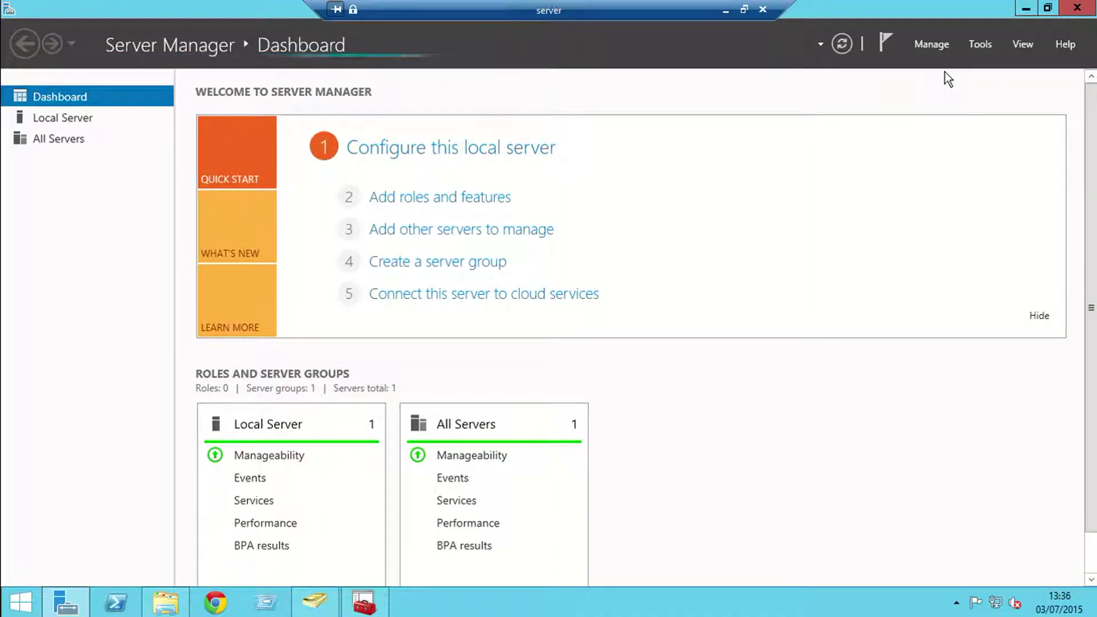
click(407, 199)
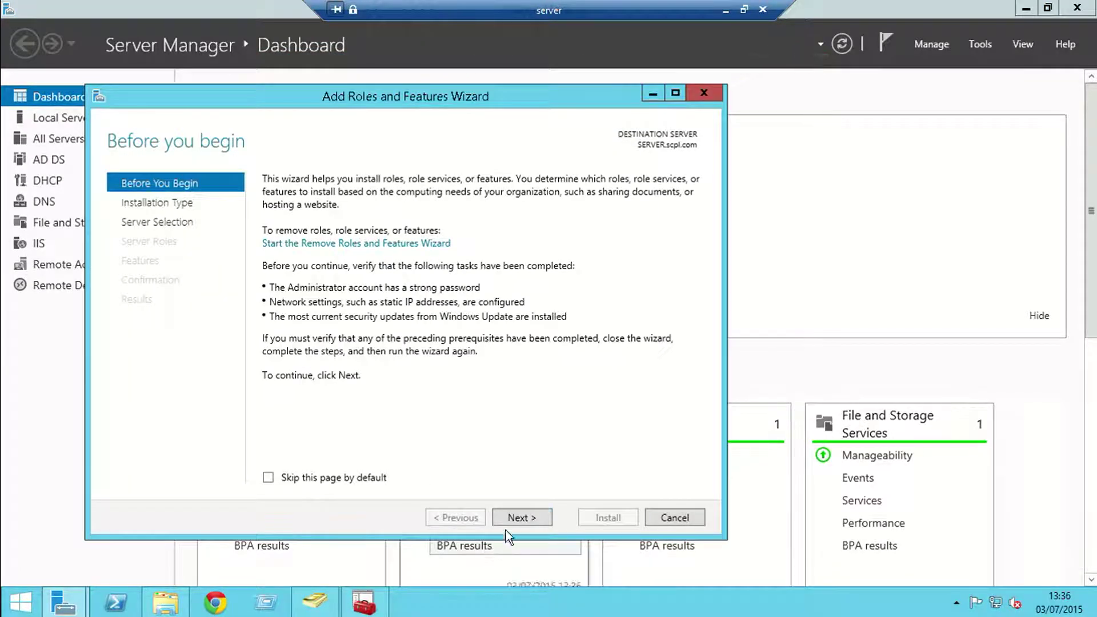
click(518, 521)
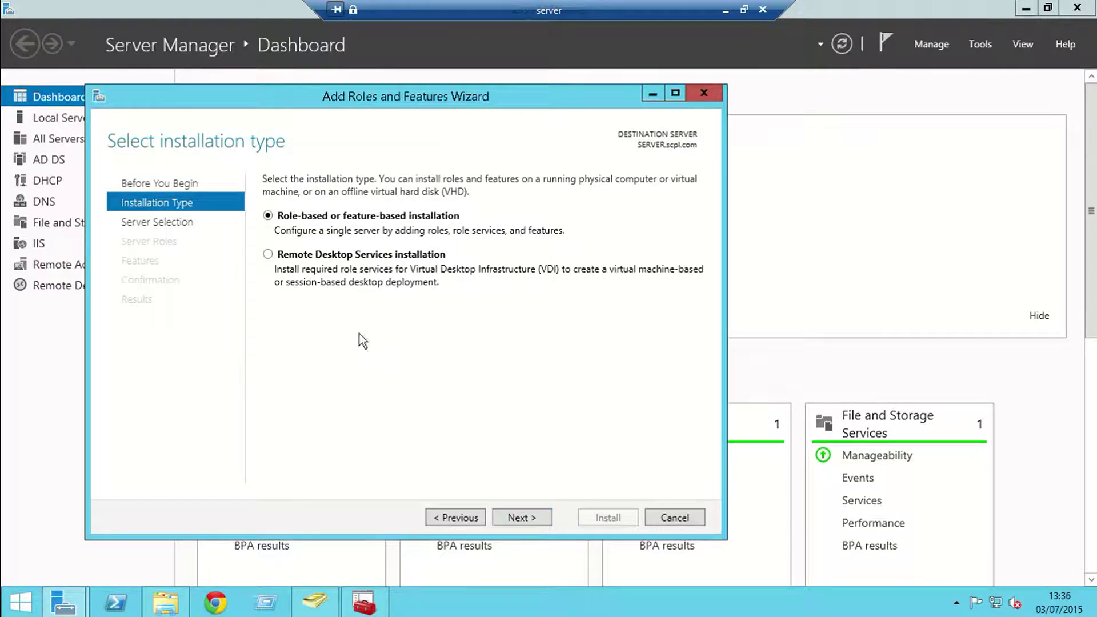
click(513, 517)
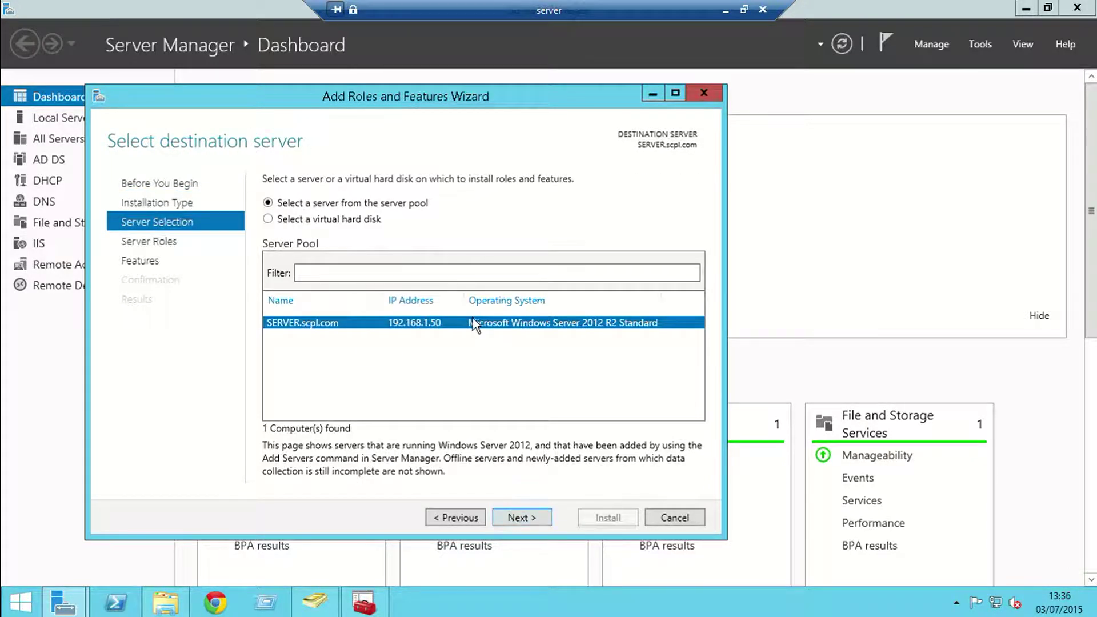
click(521, 513)
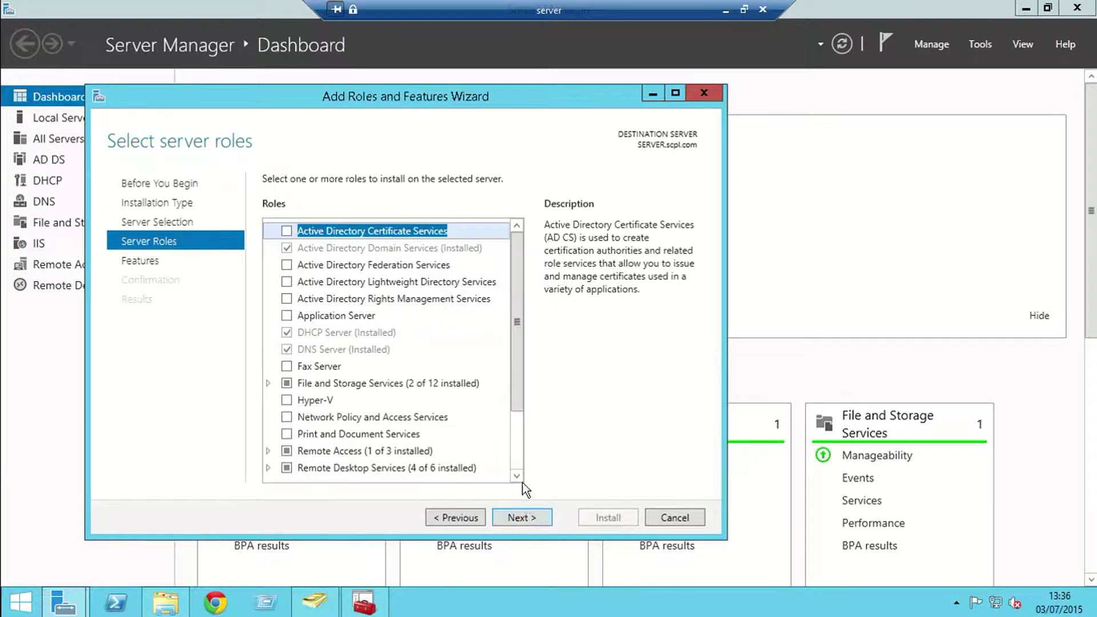
Step: Skip roles and scroll through the Features list to locate Windows Server Backup
click(530, 517)
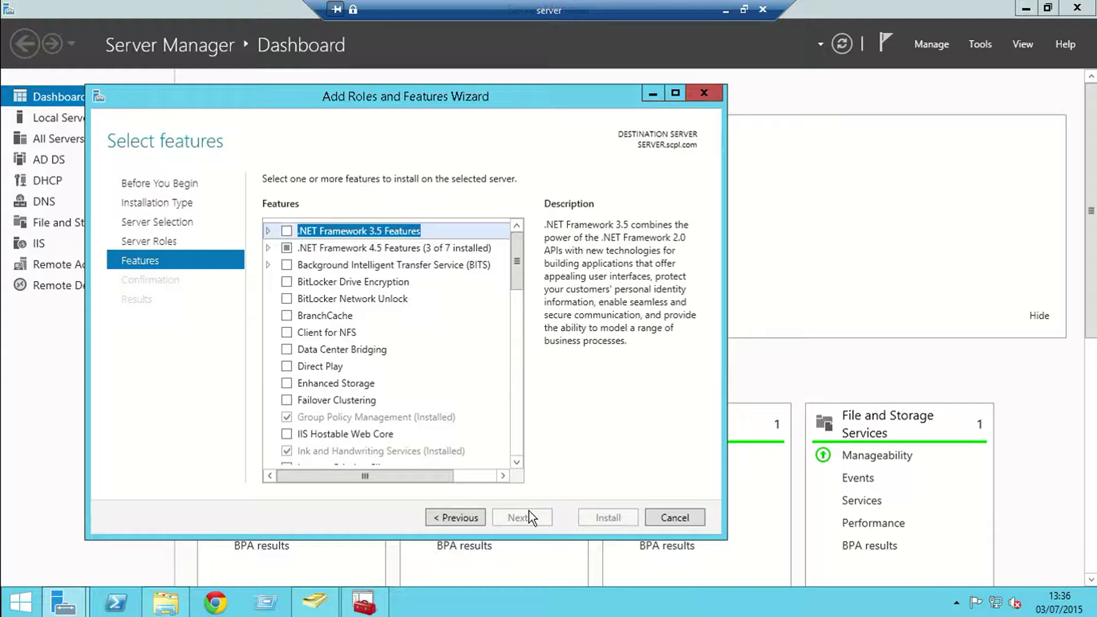
scroll(447, 407, down, 2)
drag(515, 275, 527, 439)
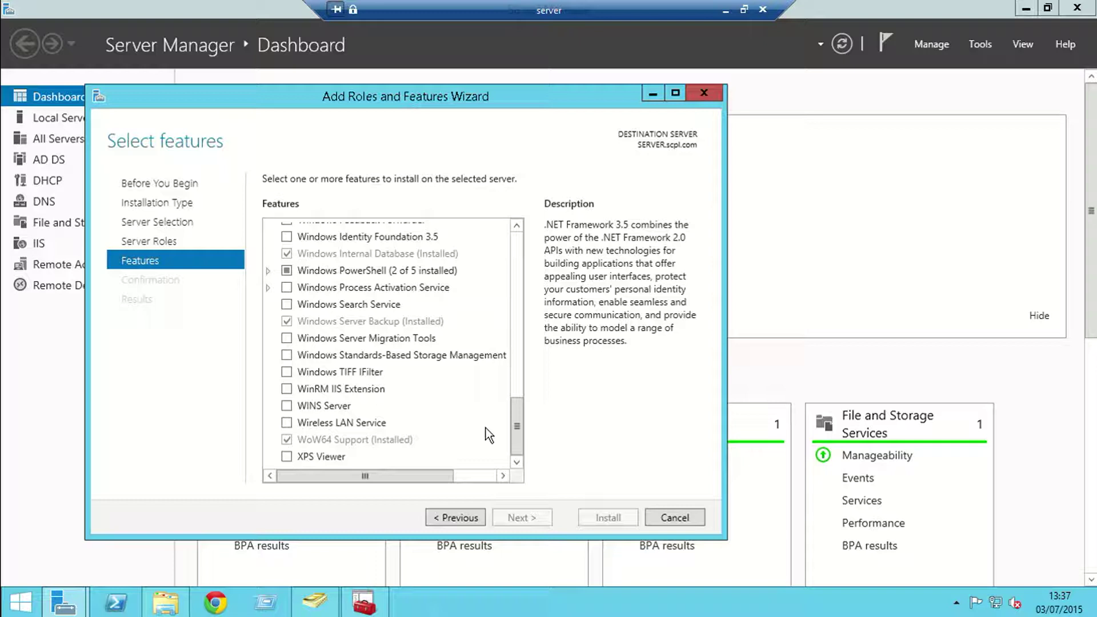
scroll(485, 434, up, 3)
scroll(486, 429, up, 5)
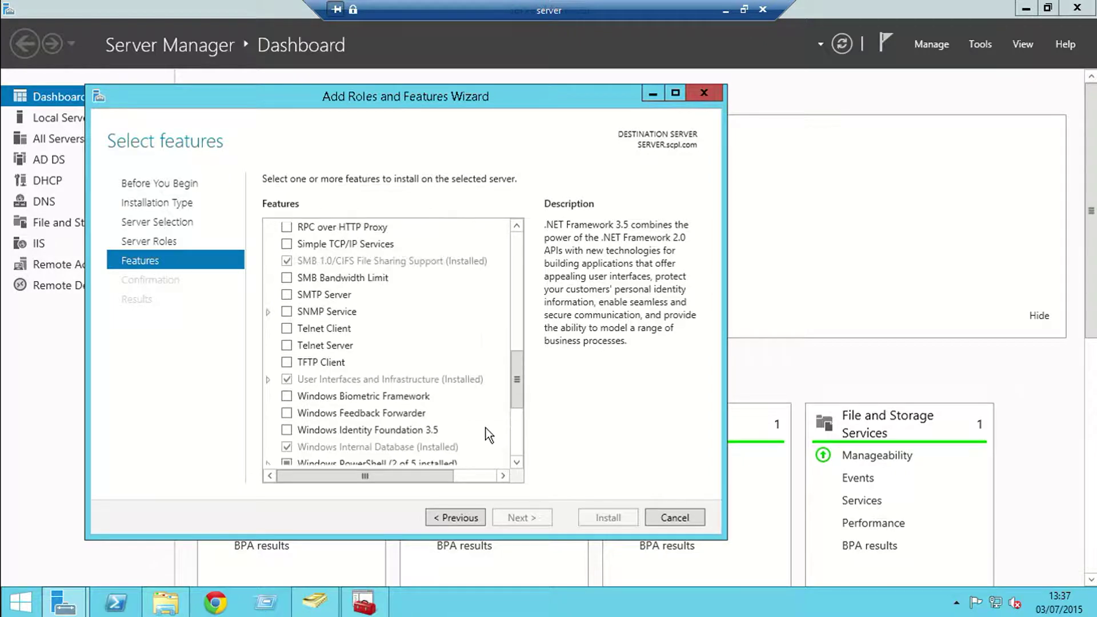
scroll(487, 435, up, 1)
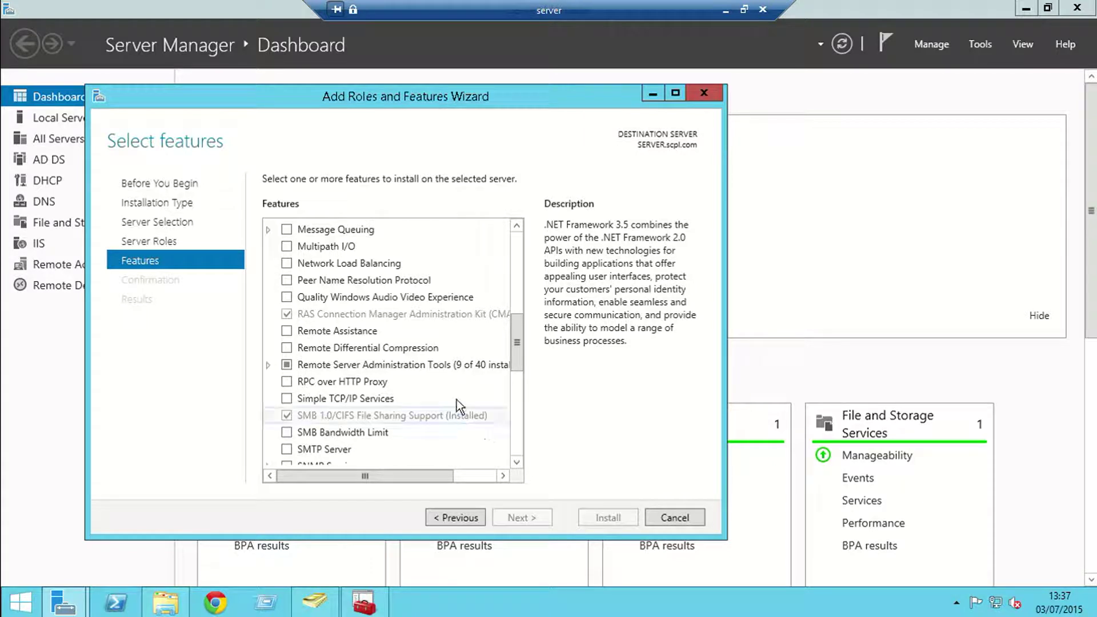
scroll(453, 394, up, 4)
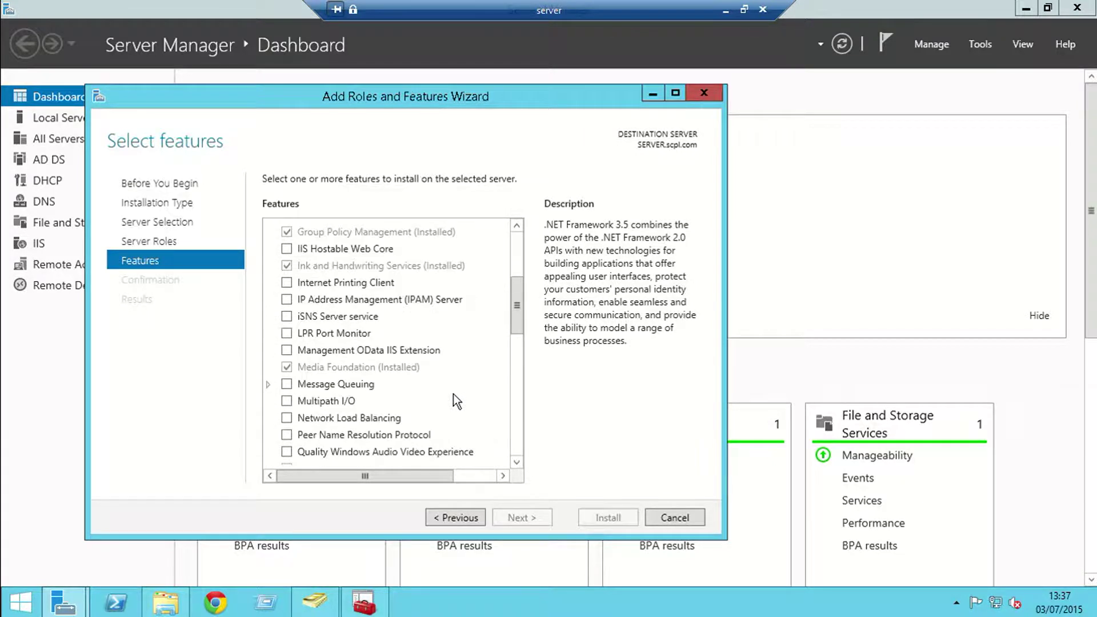
scroll(453, 394, up, 4)
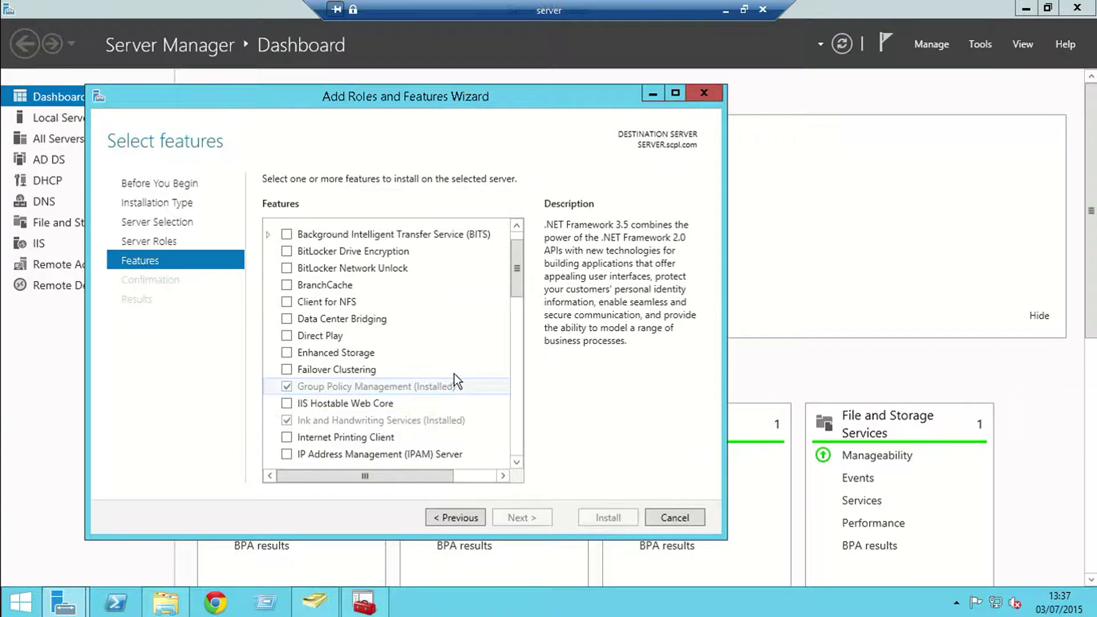
scroll(455, 373, up, 1)
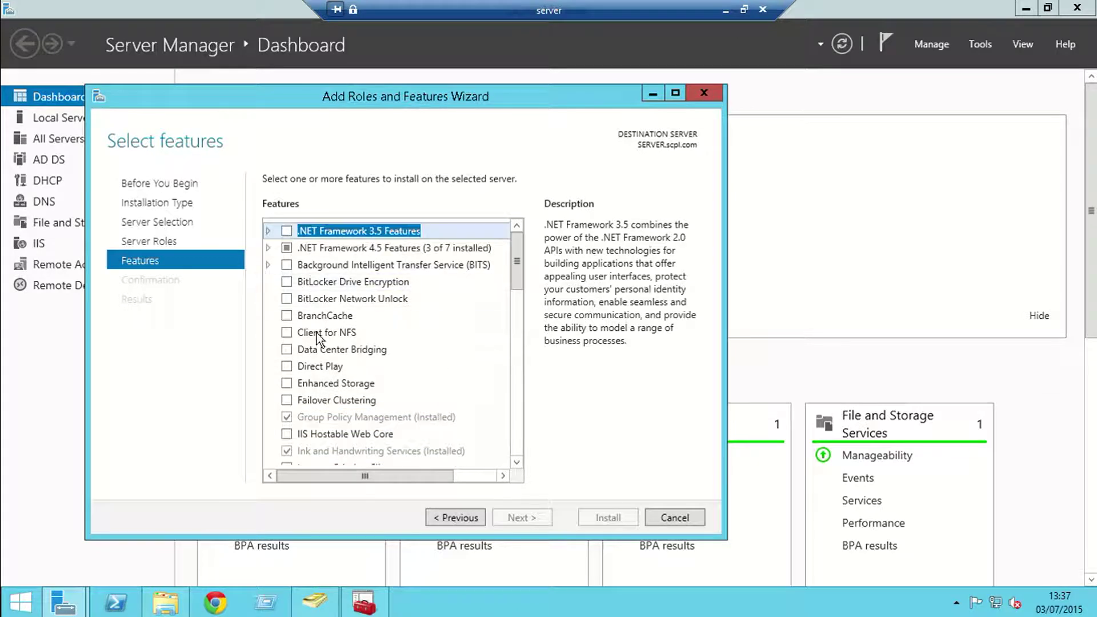
click(516, 461)
click(517, 461)
click(517, 461)
click(517, 461)
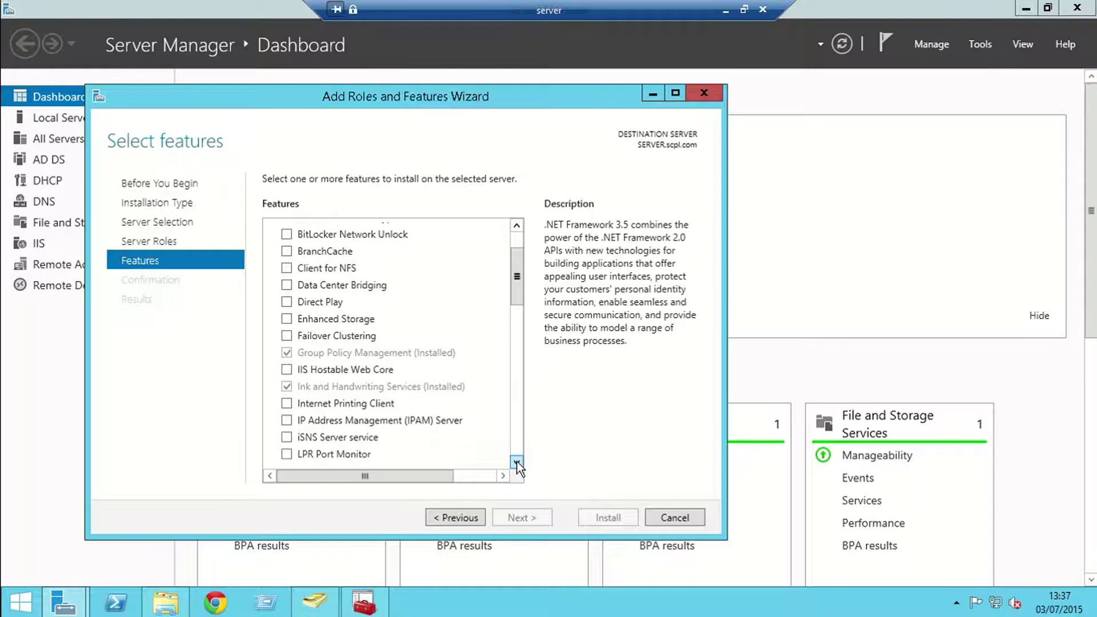
click(516, 461)
click(517, 461)
click(516, 461)
click(517, 461)
click(517, 461)
click(516, 461)
click(517, 461)
click(517, 461)
click(517, 461)
click(517, 461)
click(516, 461)
click(517, 461)
click(517, 461)
click(517, 462)
click(516, 461)
click(517, 461)
click(517, 461)
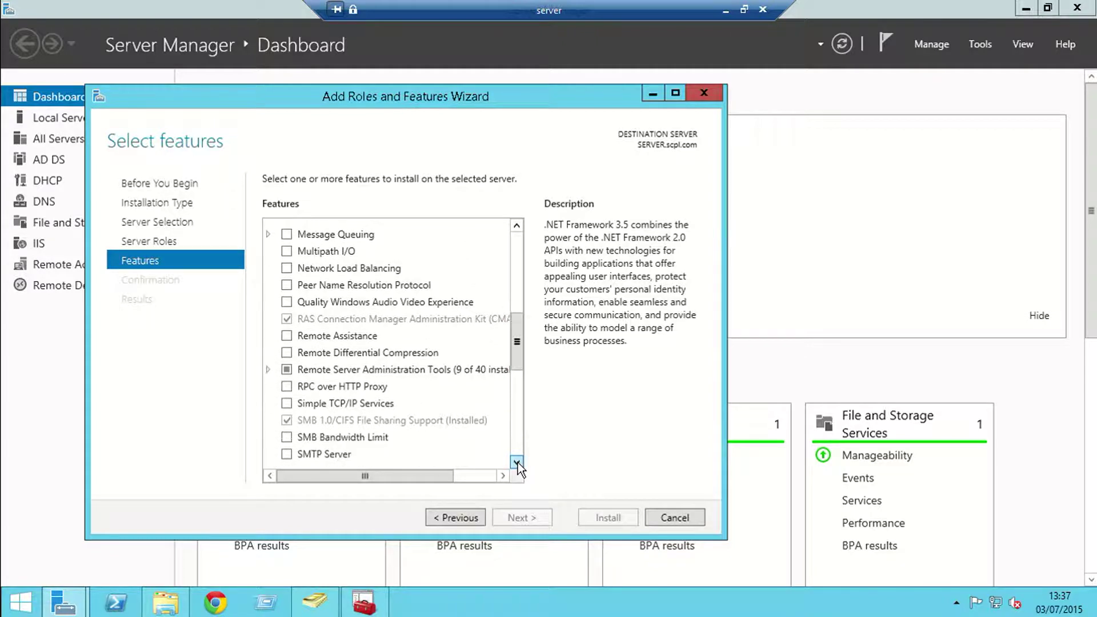
click(516, 461)
click(517, 461)
click(517, 461)
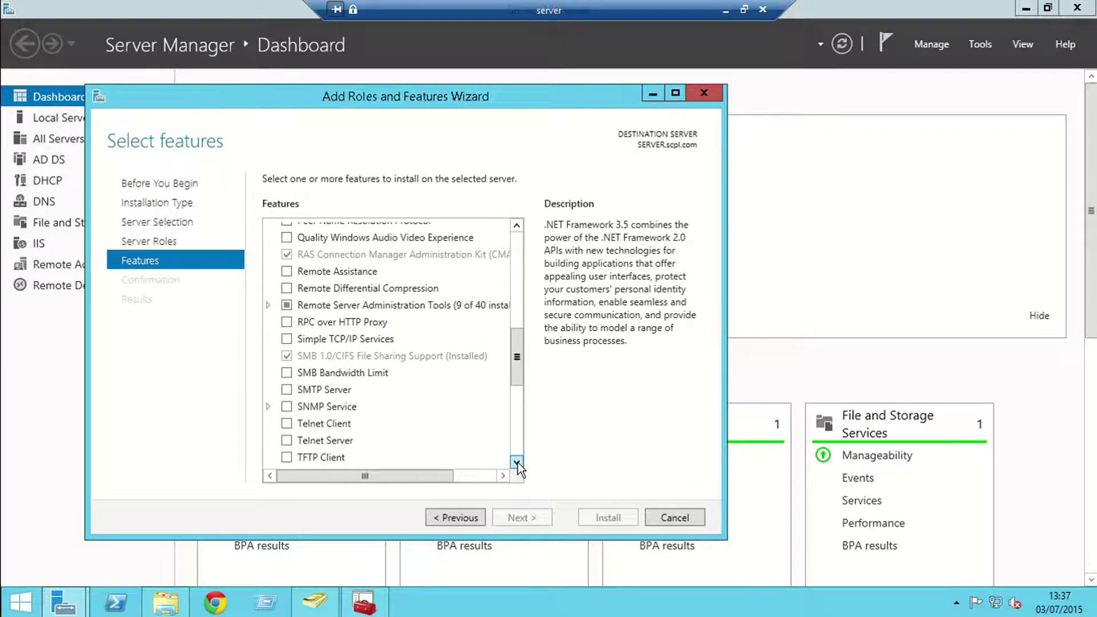
click(516, 461)
click(517, 461)
click(516, 461)
click(517, 461)
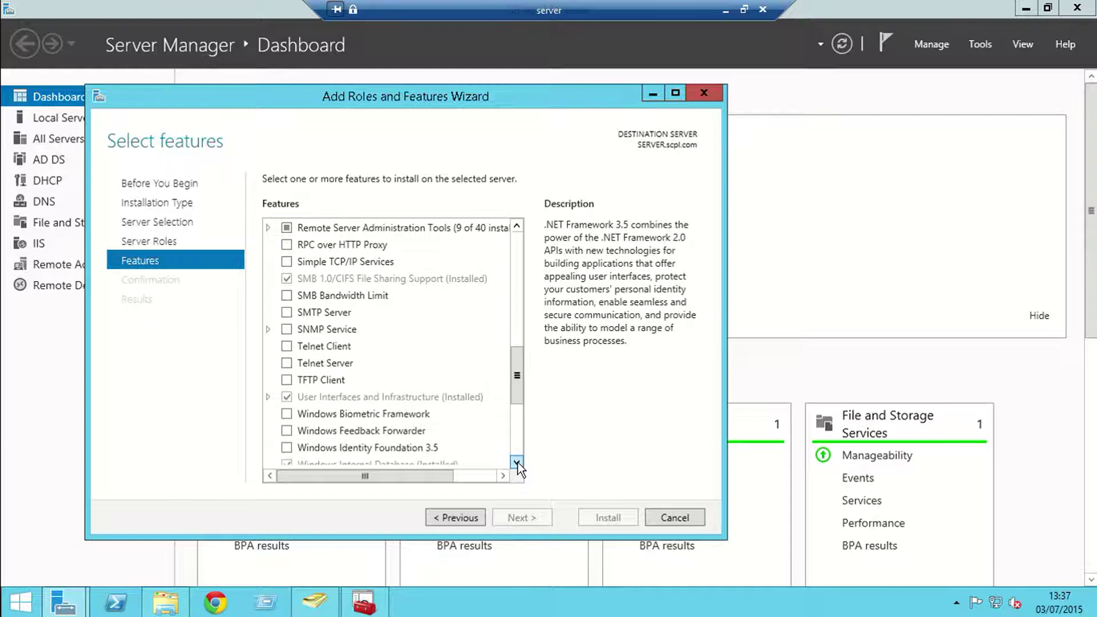
click(517, 461)
click(517, 461)
click(517, 462)
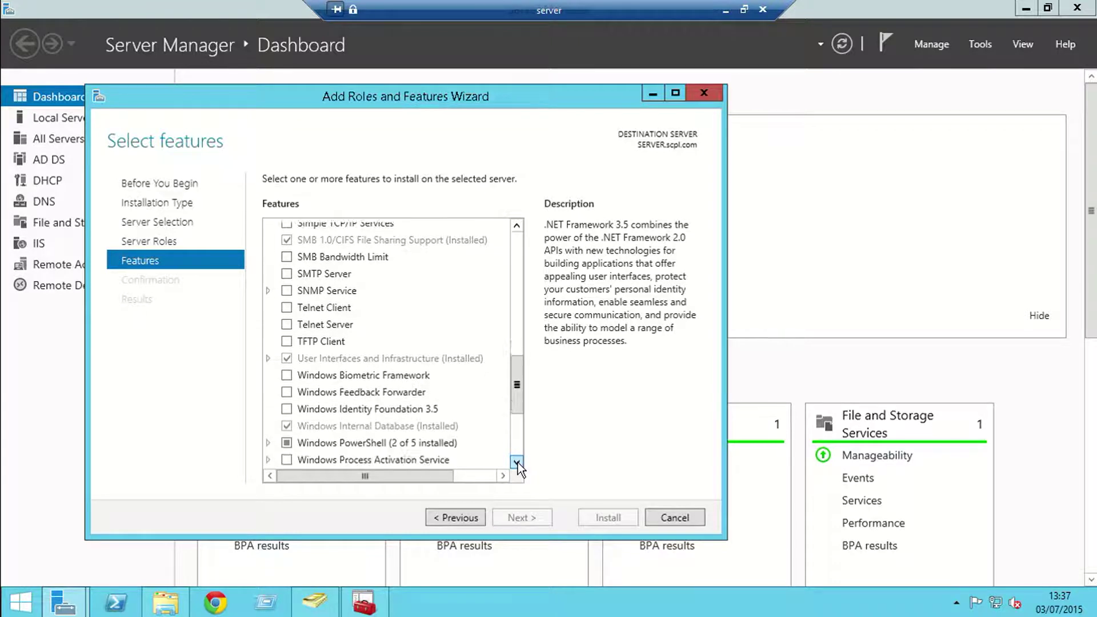
click(516, 461)
click(517, 460)
click(517, 461)
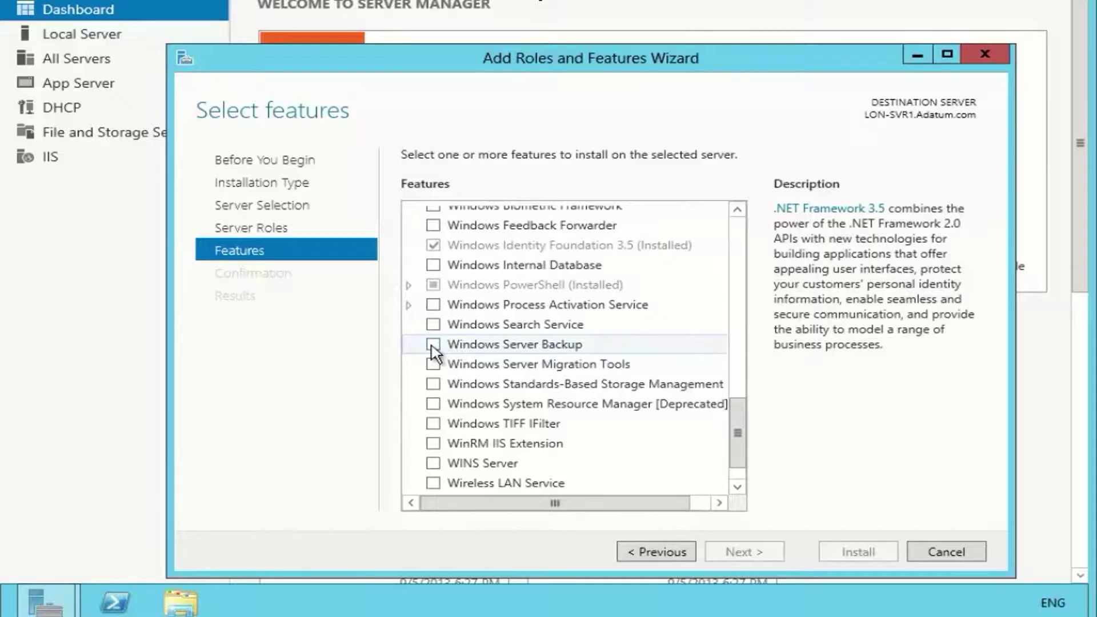
Step: Tick Windows Server Backup, install it, and close the wizard after it succeeds
click(433, 344)
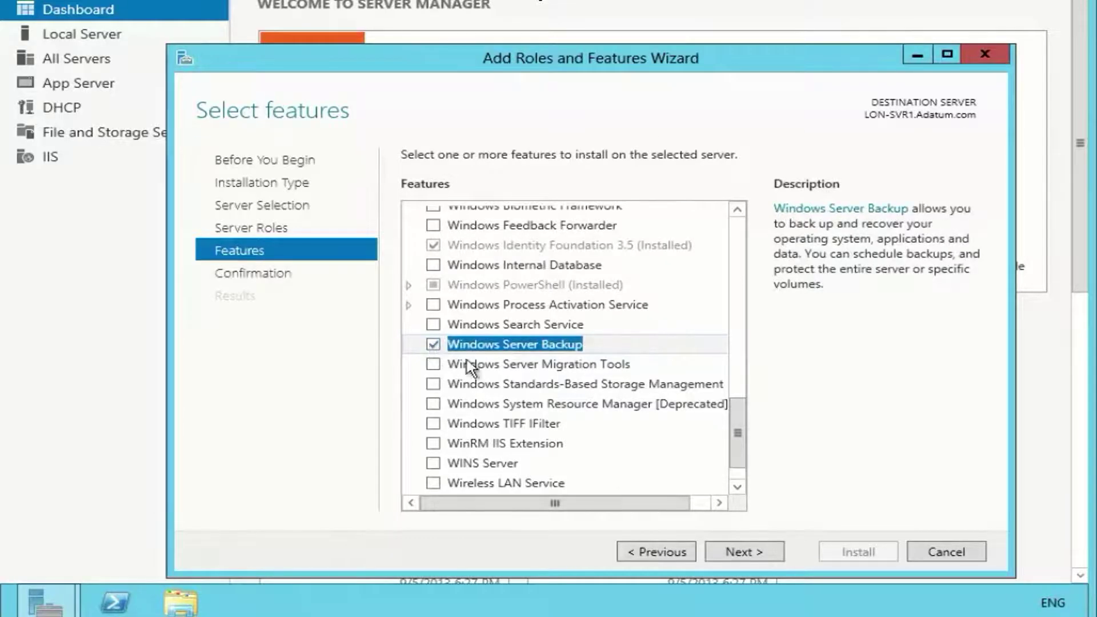
click(741, 554)
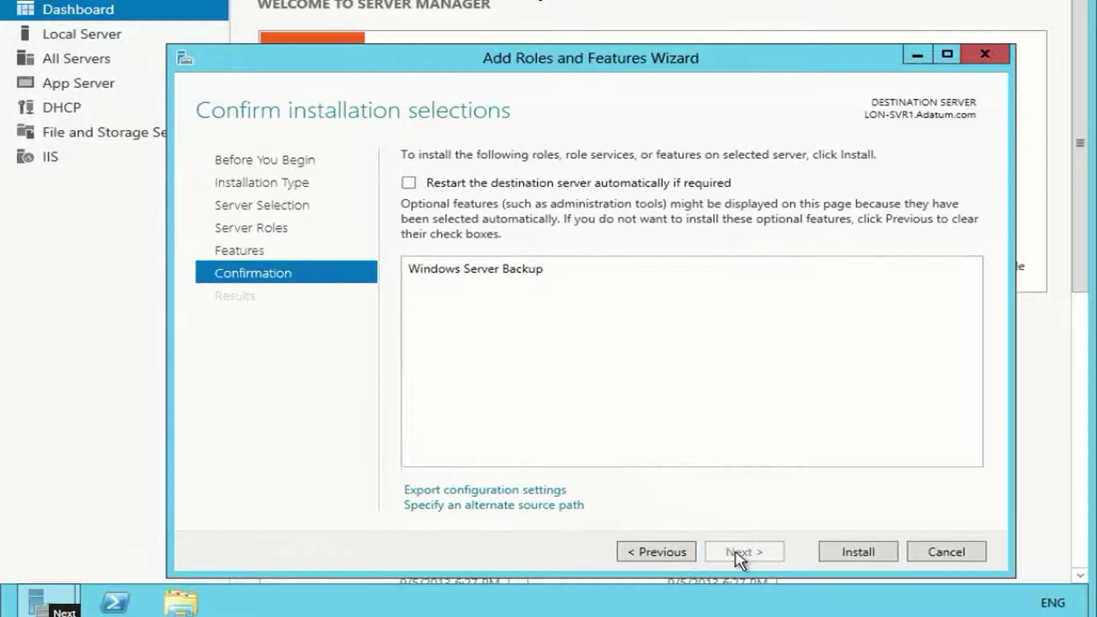
click(856, 551)
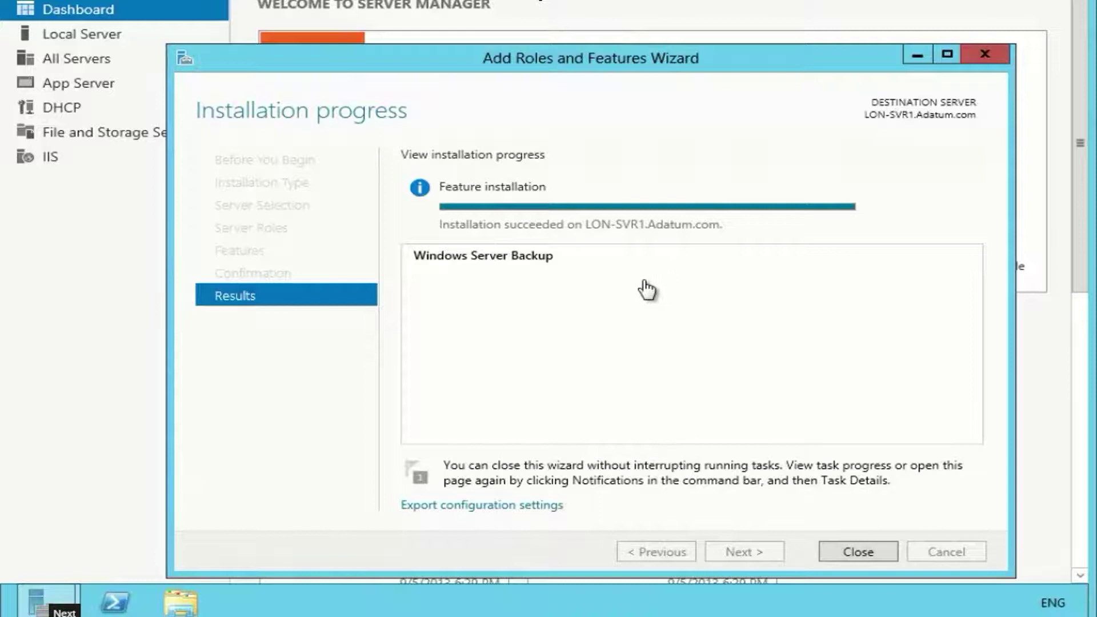
click(855, 552)
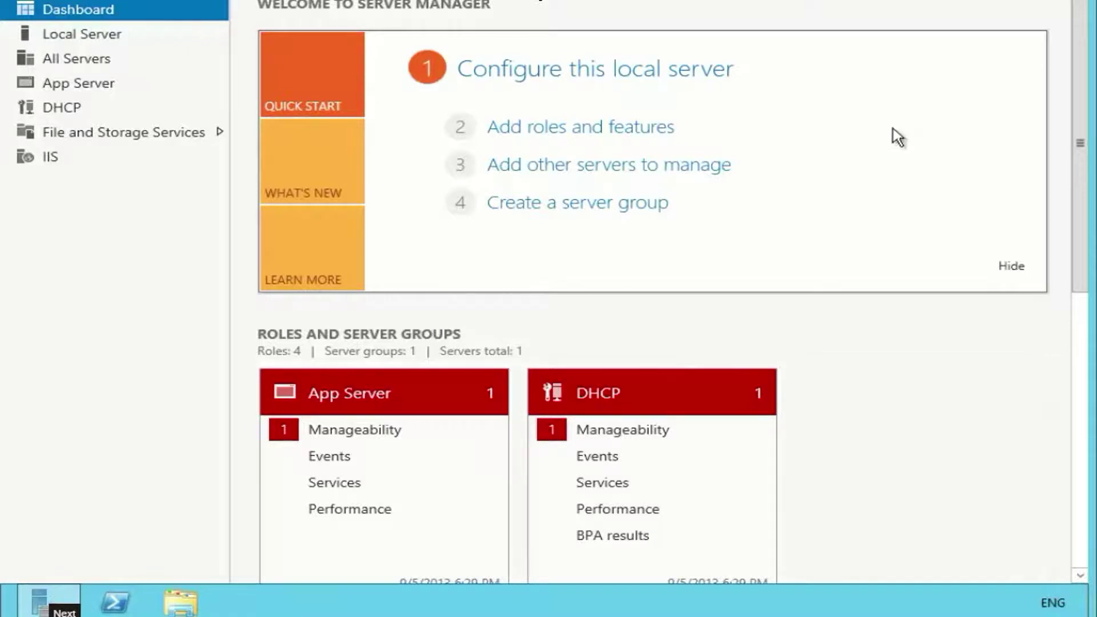
Step: Launch Windows Server Backup from the Tools menu and start the Backup Schedule wizard
click(914, 1)
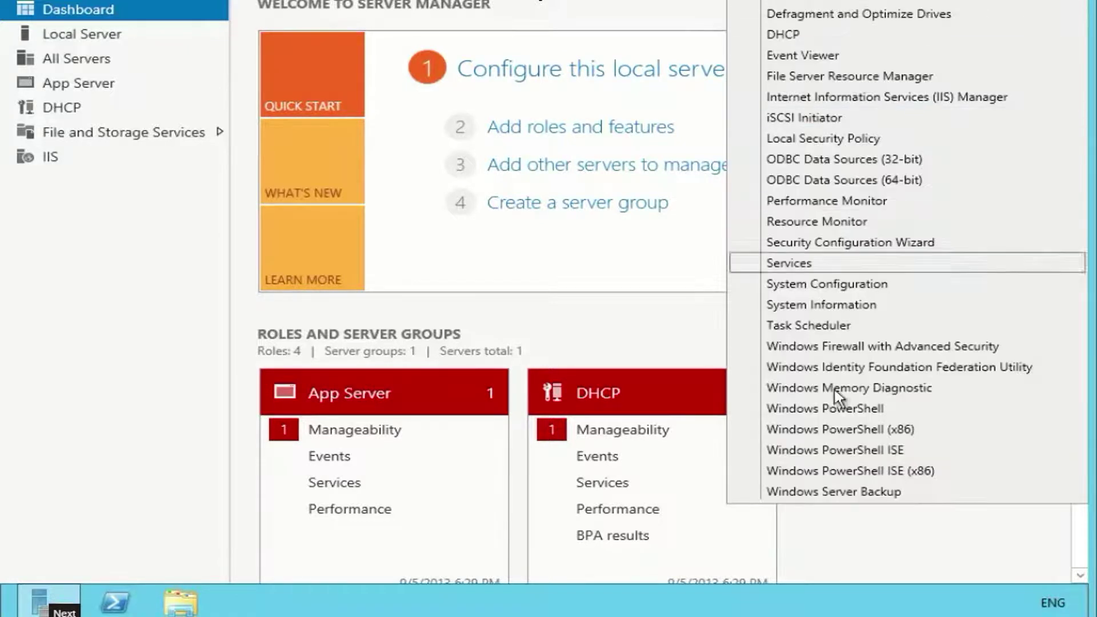
click(830, 495)
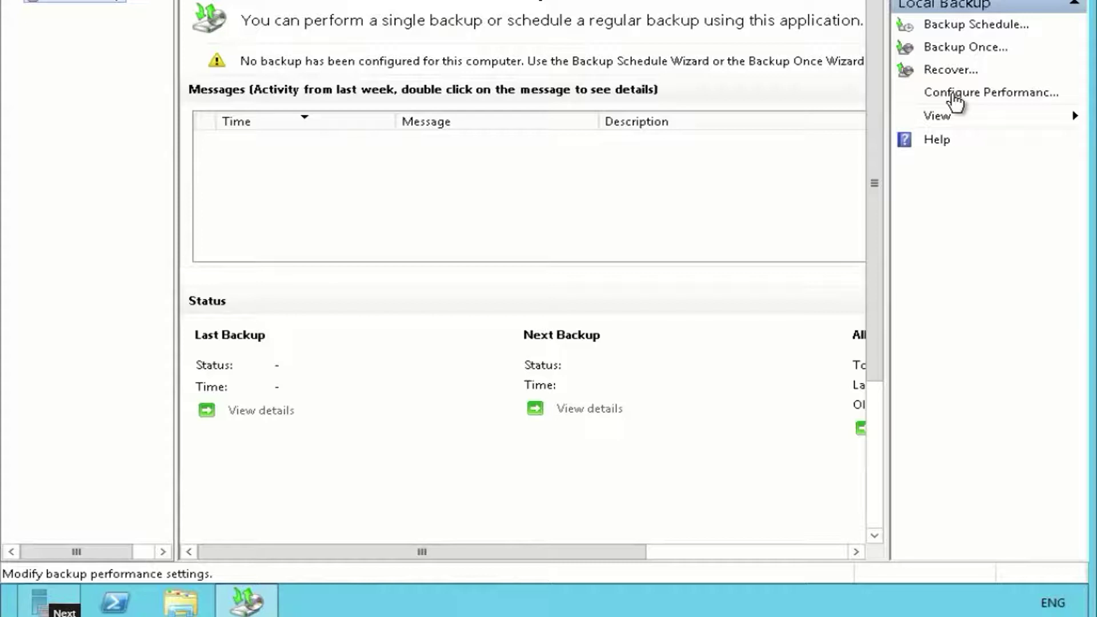
click(953, 28)
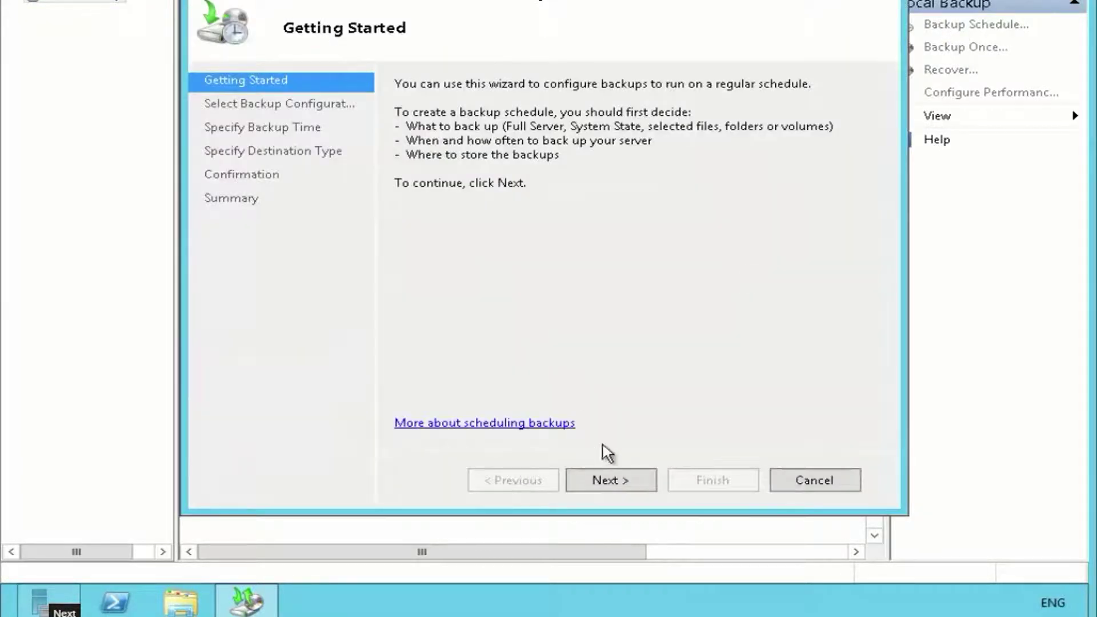
Step: Choose a full-server backup running once daily at 1:00 AM
click(611, 481)
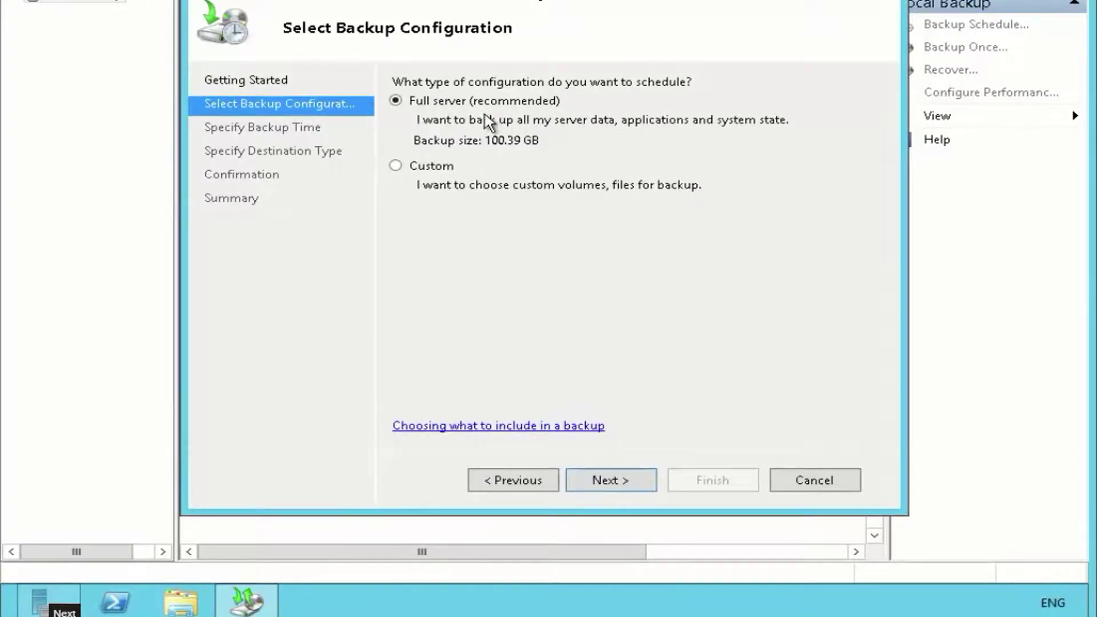
click(640, 483)
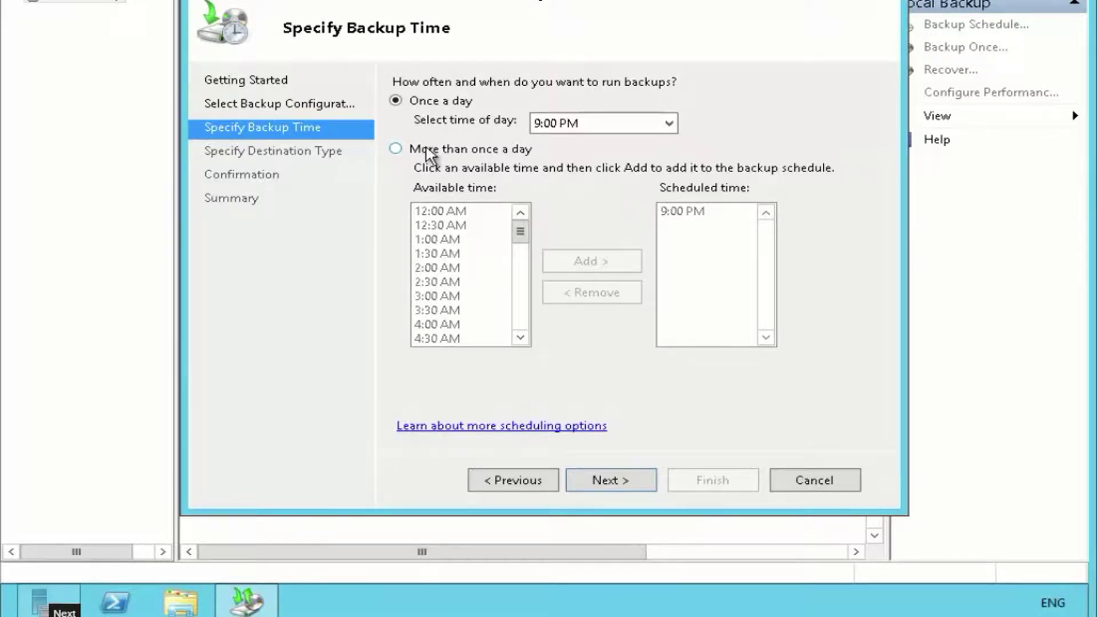
click(669, 123)
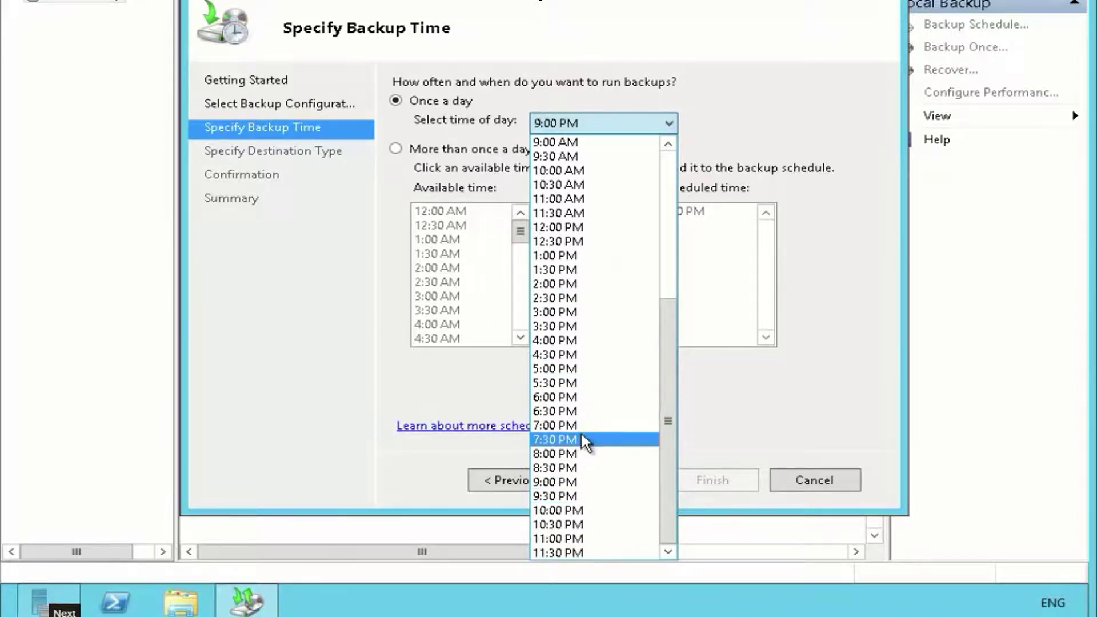
scroll(584, 439, up, 6)
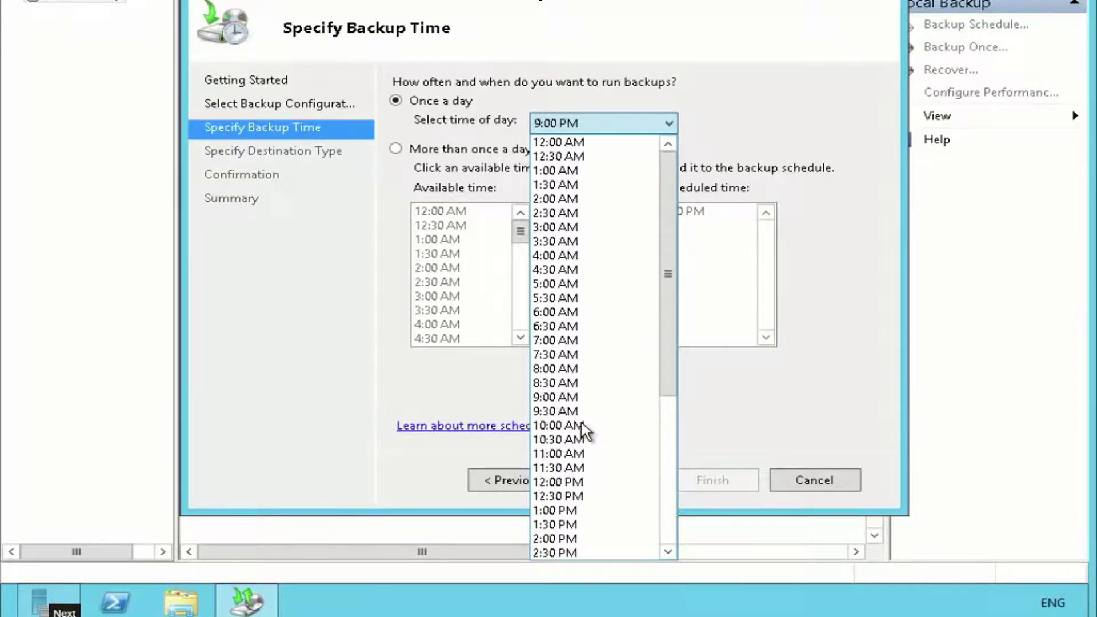
click(586, 171)
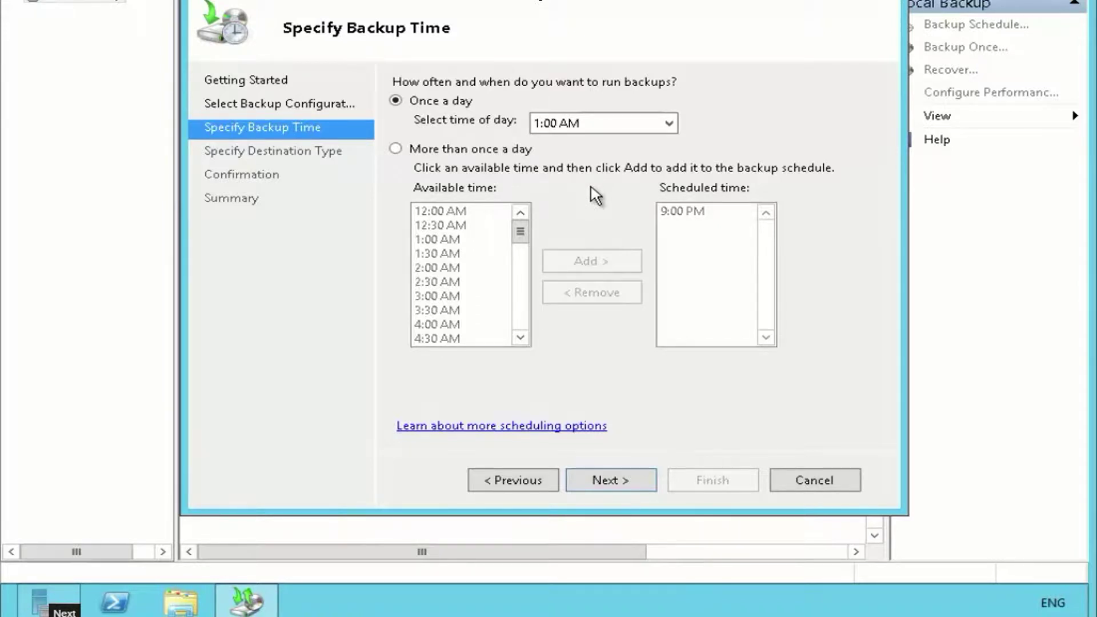
click(630, 484)
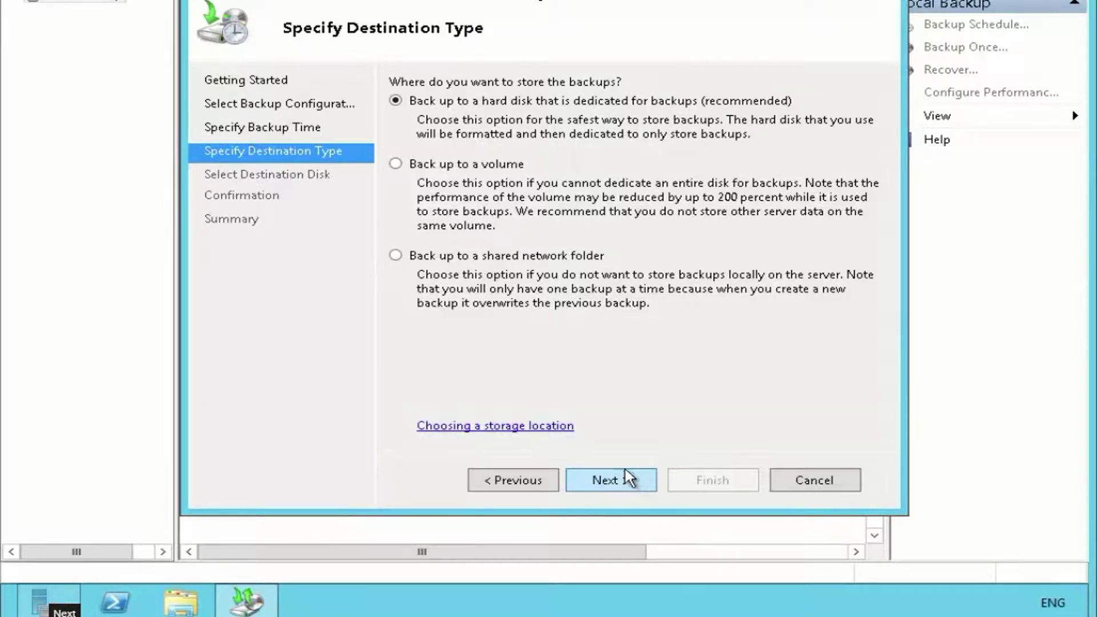
Step: Set the backup destination to the shared network folder \\LON-DC1\Backup
click(482, 256)
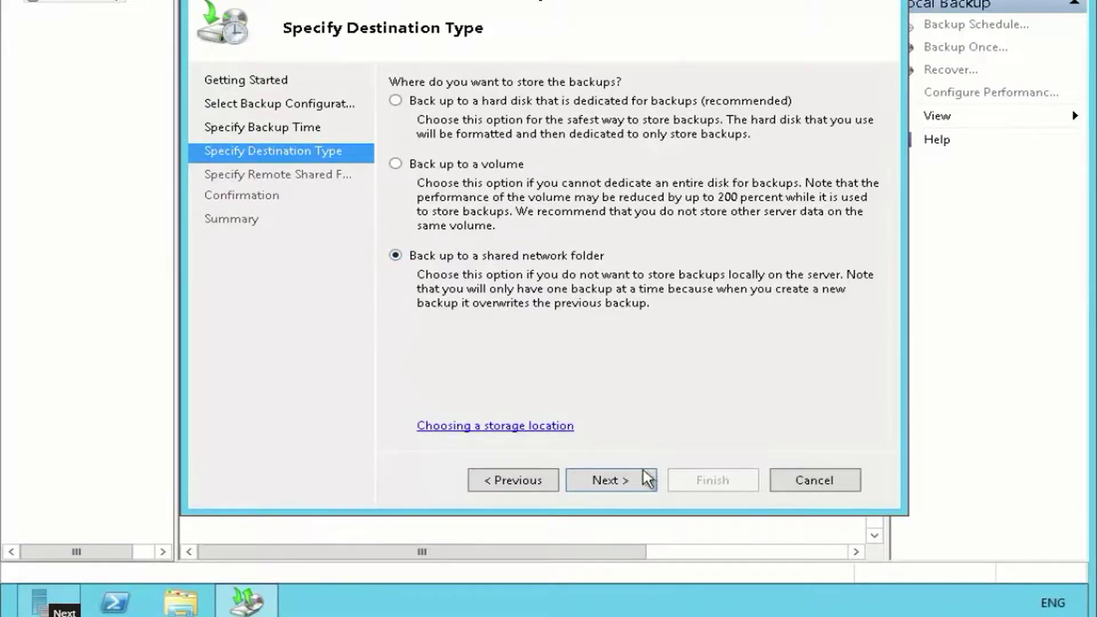
click(631, 477)
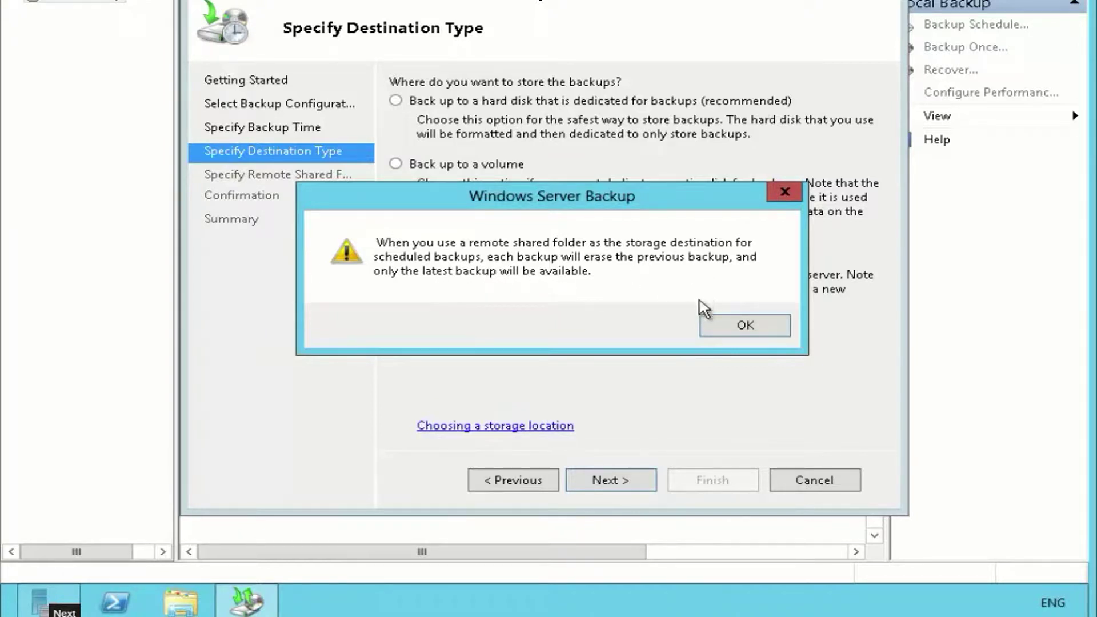
click(739, 328)
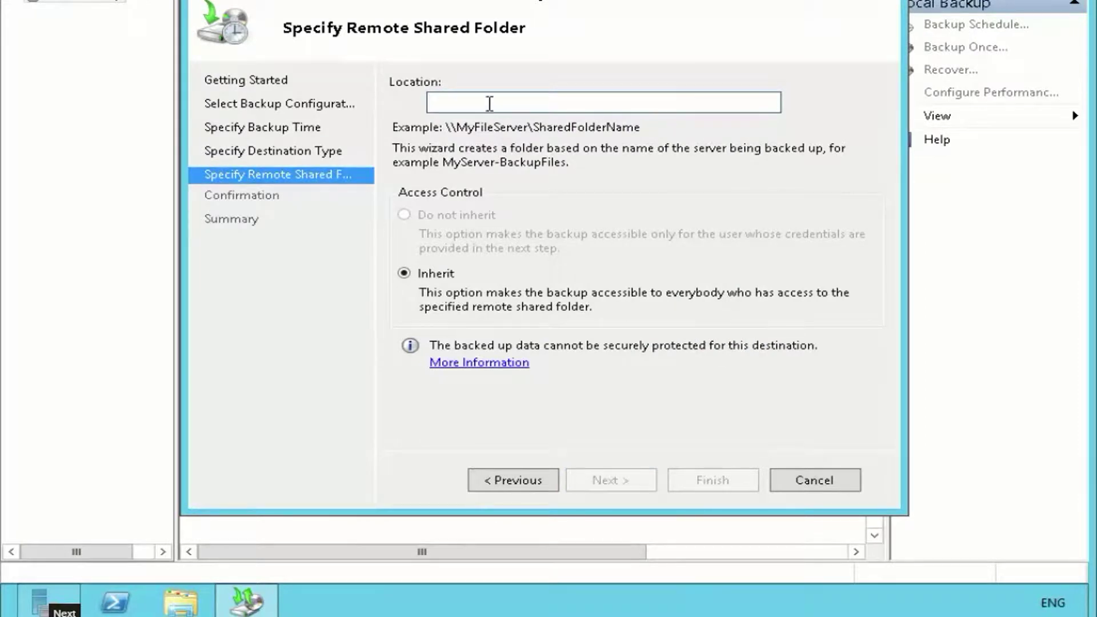
text(\\)
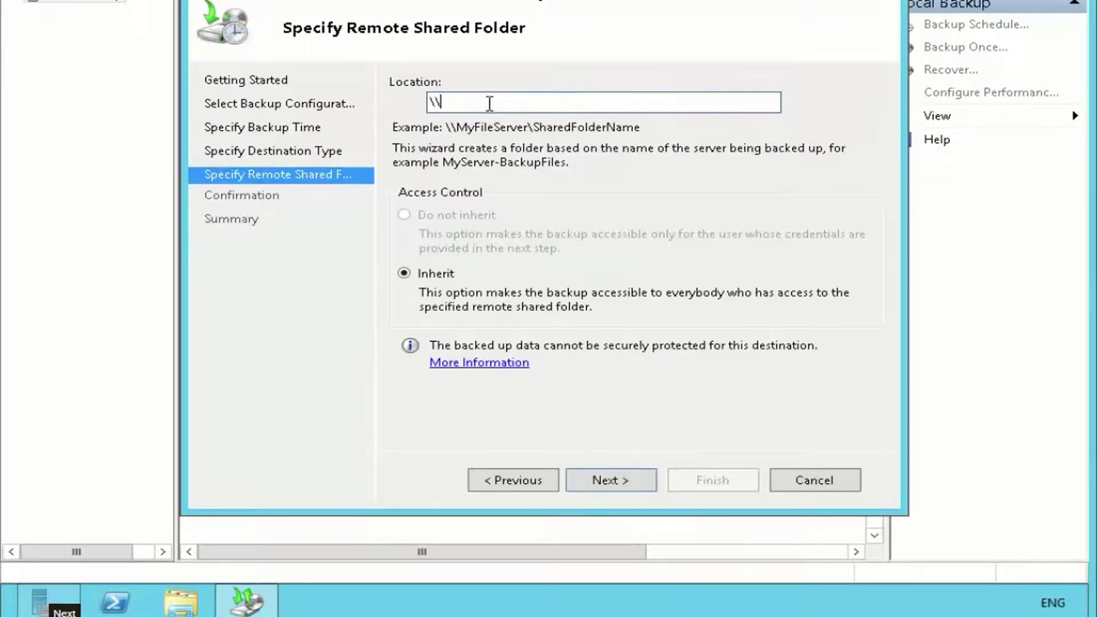
text(LON-DC1\Ba)
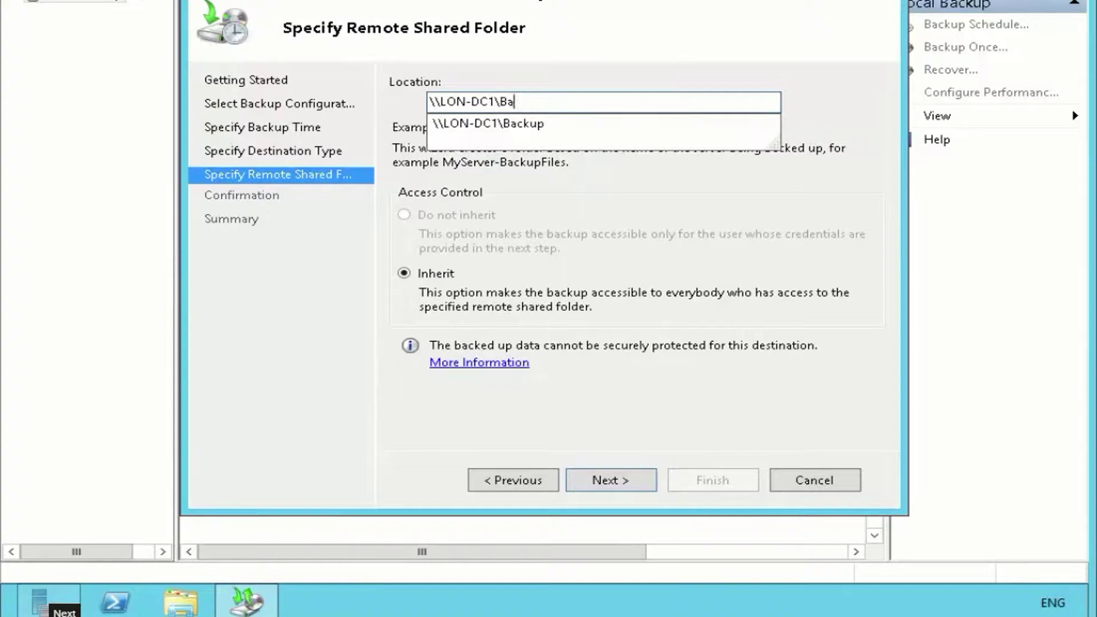
text(ckup)
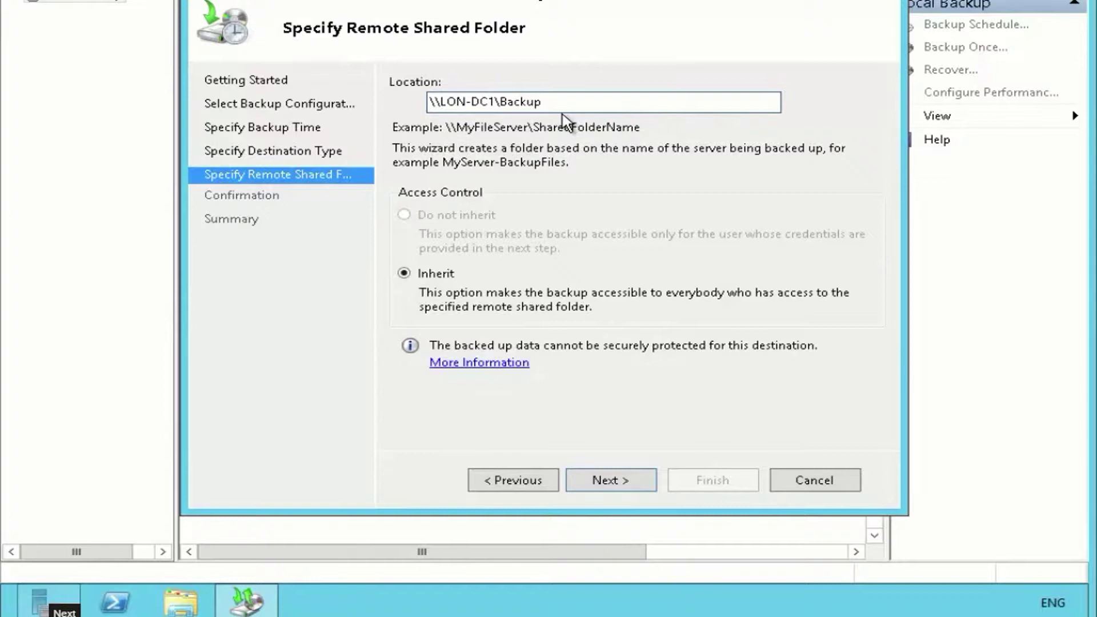
click(610, 481)
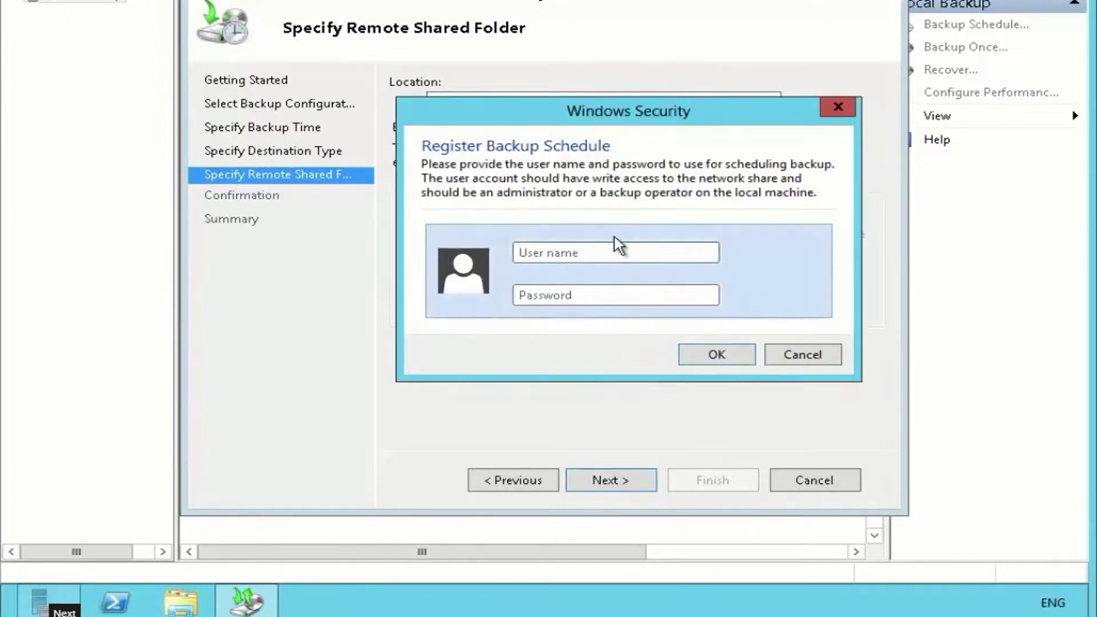
Step: Enter the administrator account's user name and password to register the schedule
click(608, 254)
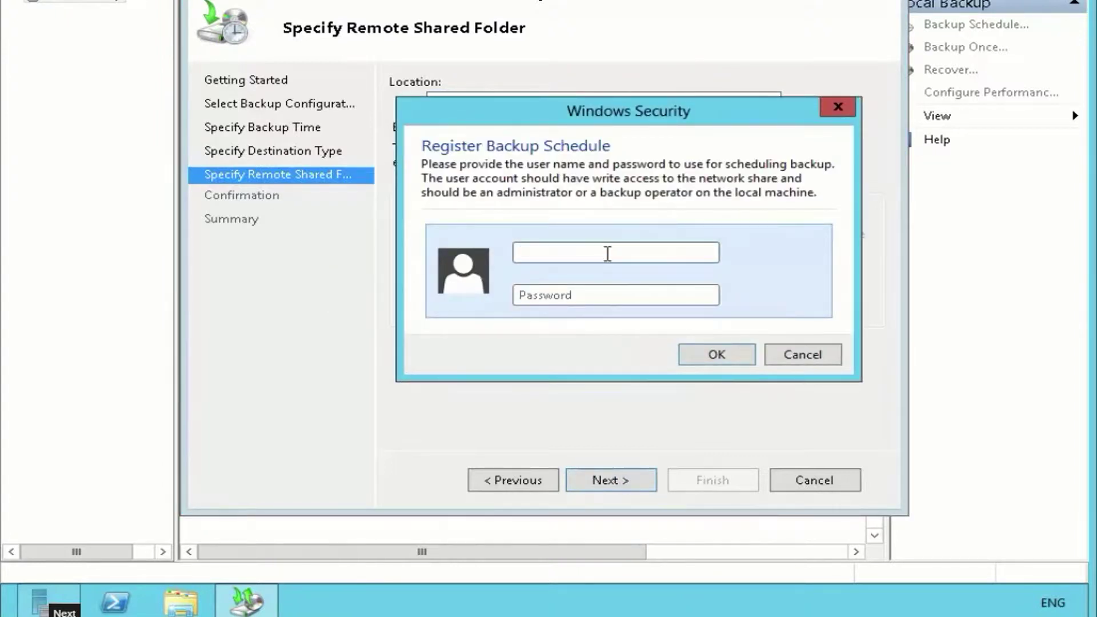
text(Ap)
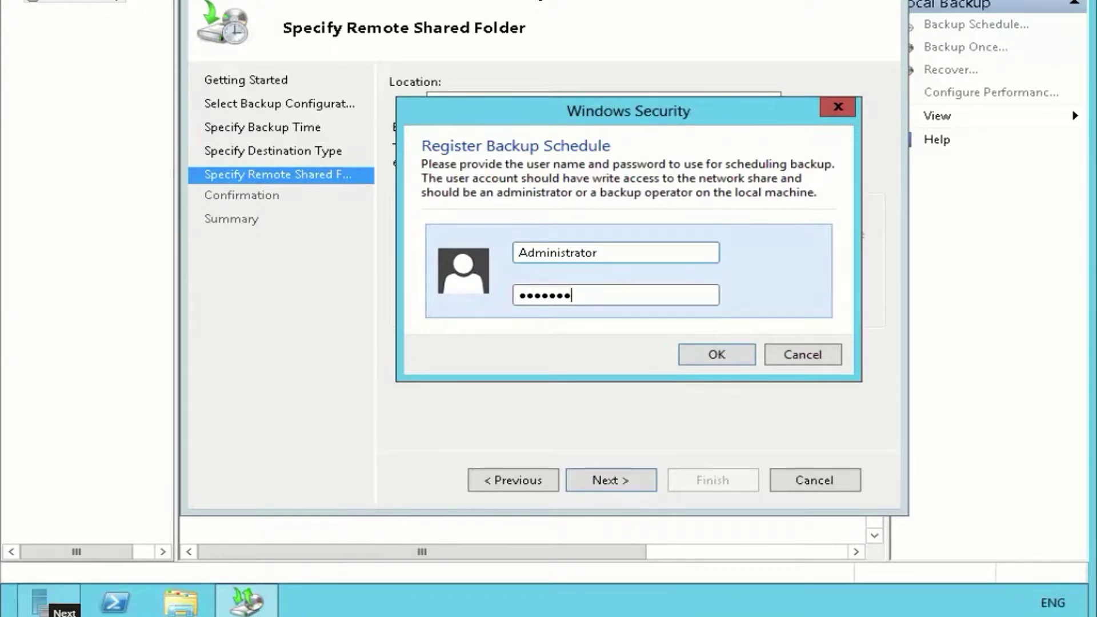
click(712, 349)
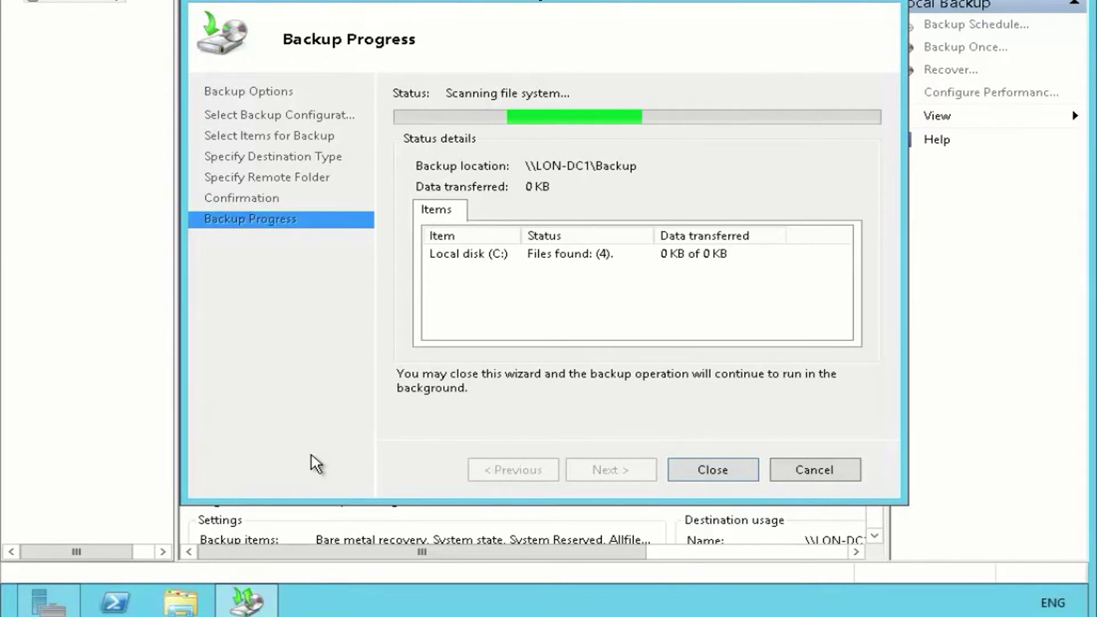
Step: Close the Backup Progress window once the backup completes successfully
click(708, 472)
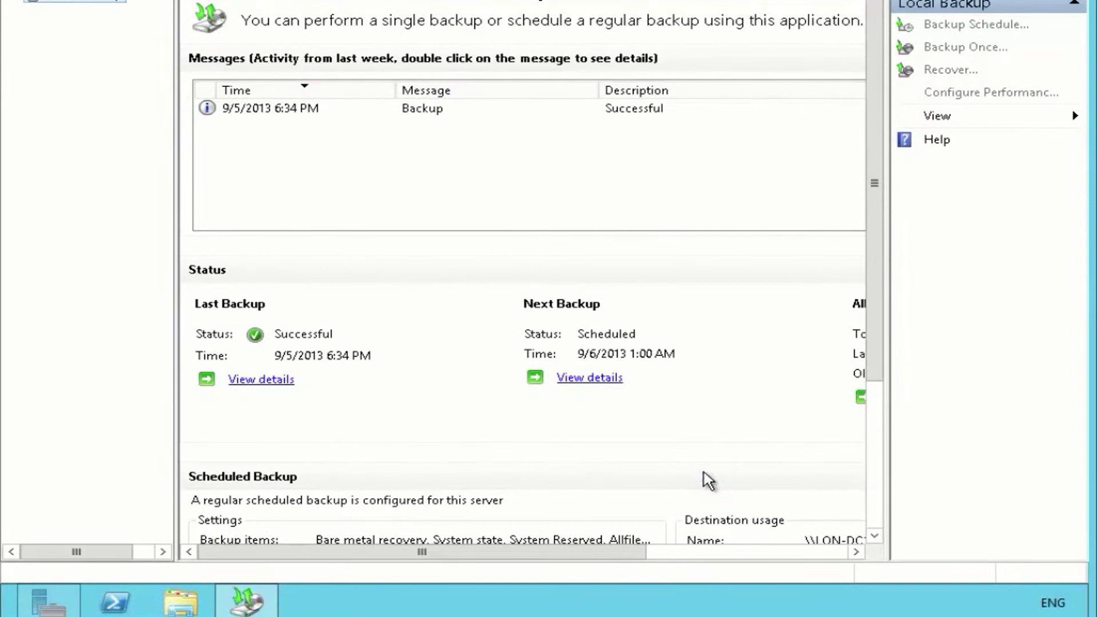